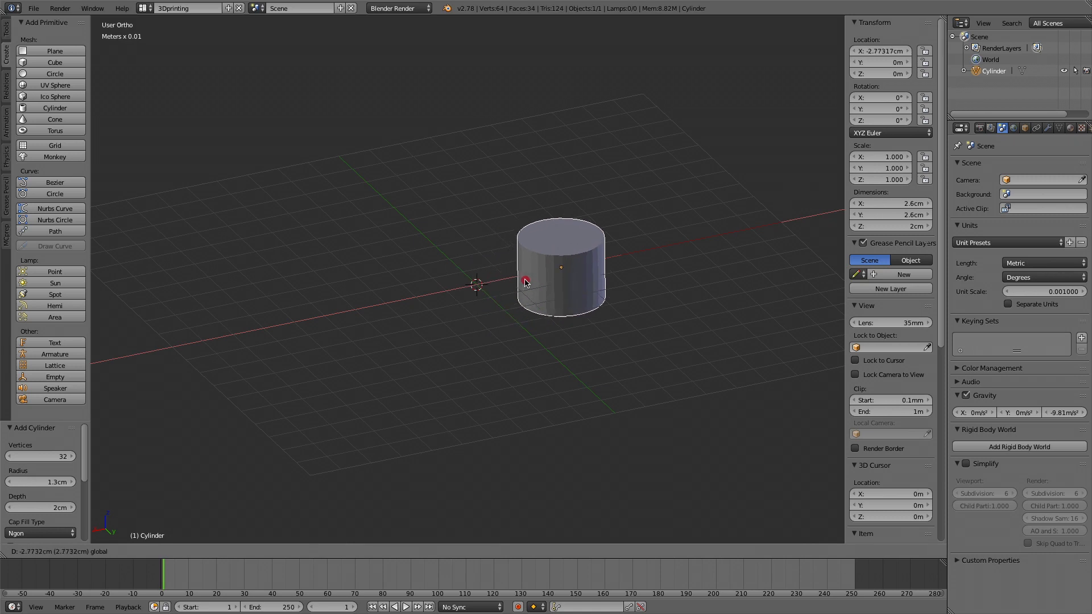
- Add a second cylinder with a 1.7 cm radius and move it about 1.94 cm along X, away from the first
{"action": "left_click", "coordinate": [59, 108]}
{"action": "left_click", "coordinate": [18, 481]}
{"action": "key", "text": "shift"}
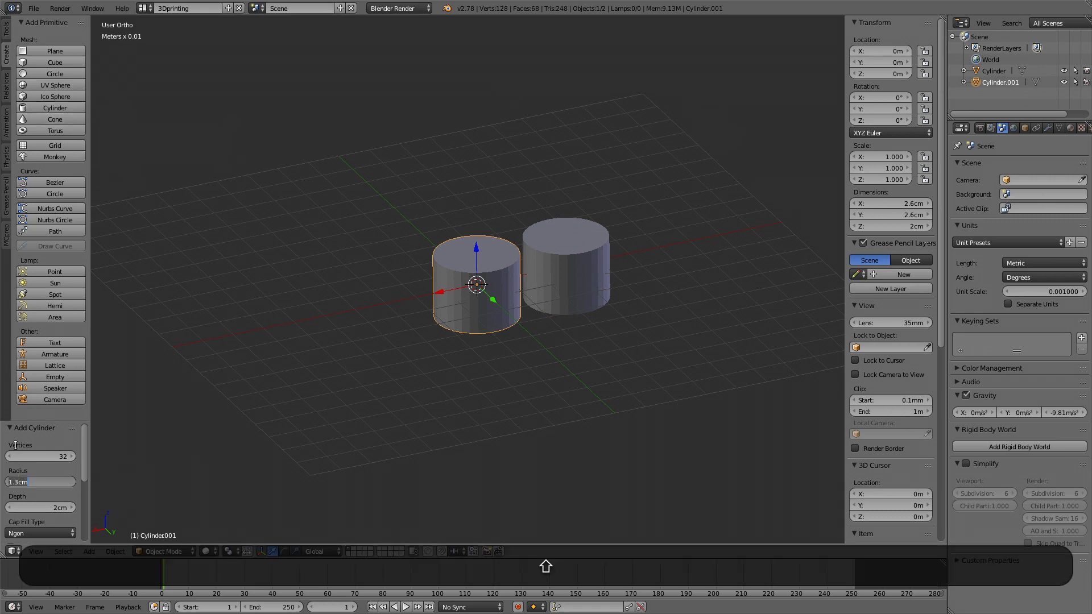
{"action": "type", "text": "1.7"}
{"action": "key", "text": "Return"}
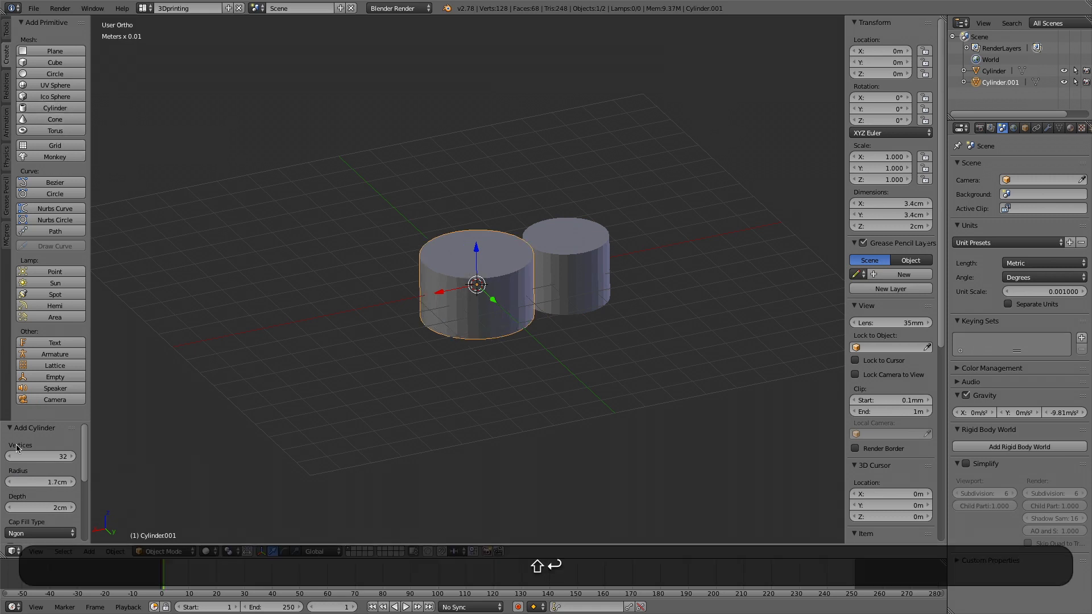
{"action": "left_click_drag", "start_coordinate": [441, 293], "coordinate": [378, 306]}
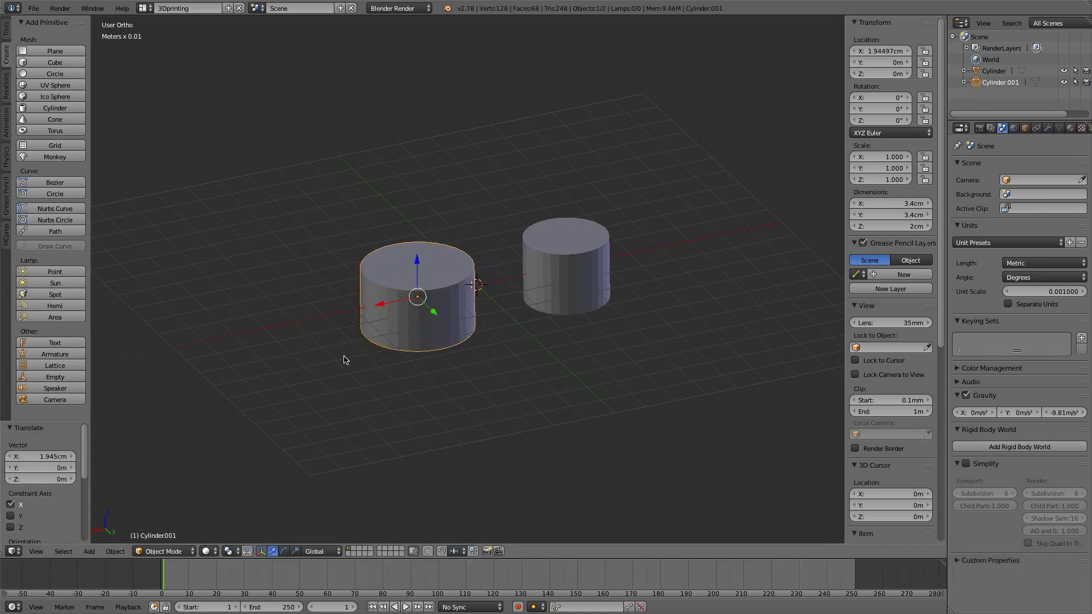
- Add a connecting cube 2.5 cm by 1.5 cm in X and Y, and move it to about -6.56 mm in X between the cylinders
{"action": "left_click", "coordinate": [60, 63]}
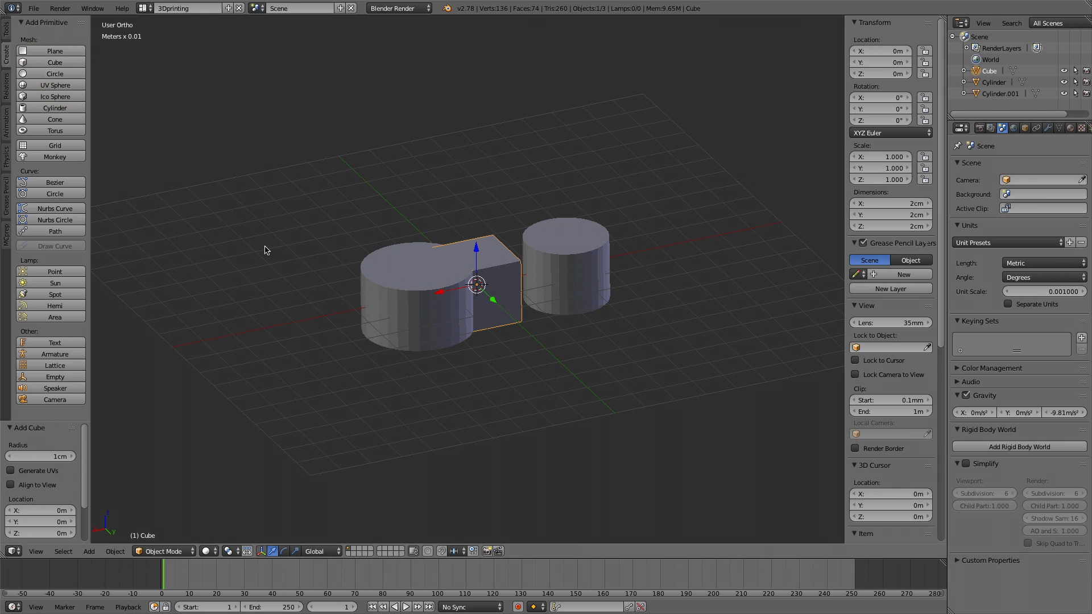
{"action": "left_click", "coordinate": [894, 204]}
{"action": "type", "text": "2.5"}
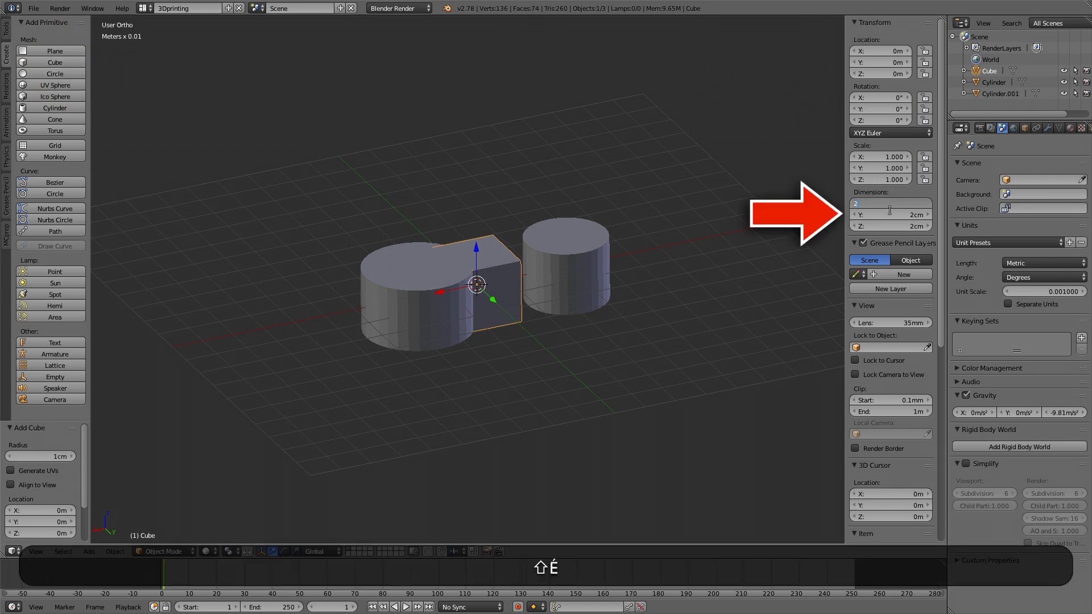
{"action": "key", "text": "Tab"}
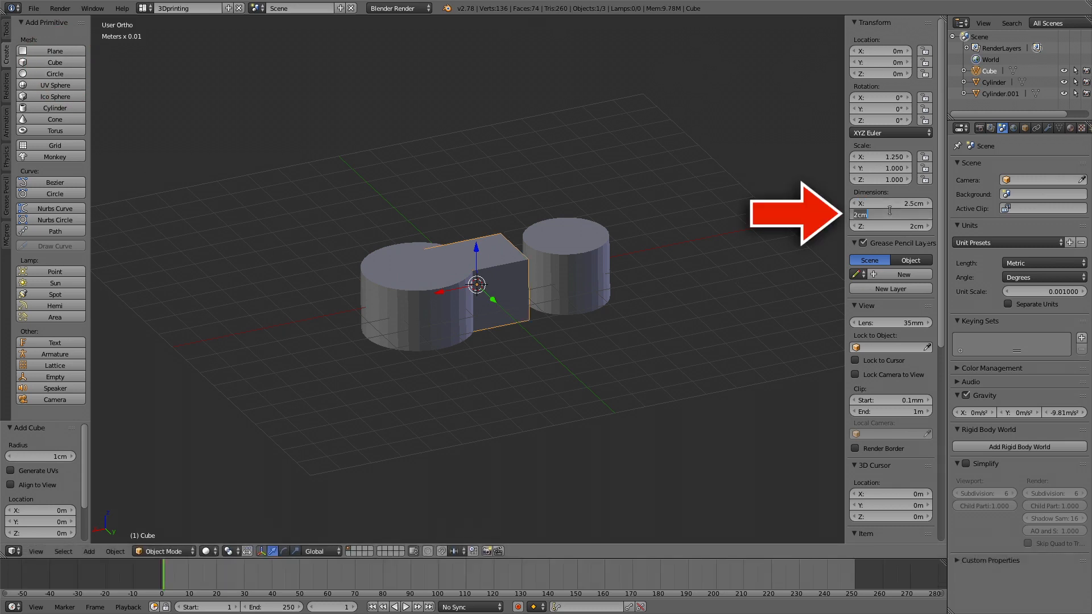
{"action": "type", "text": "1.5"}
{"action": "key", "text": "Return"}
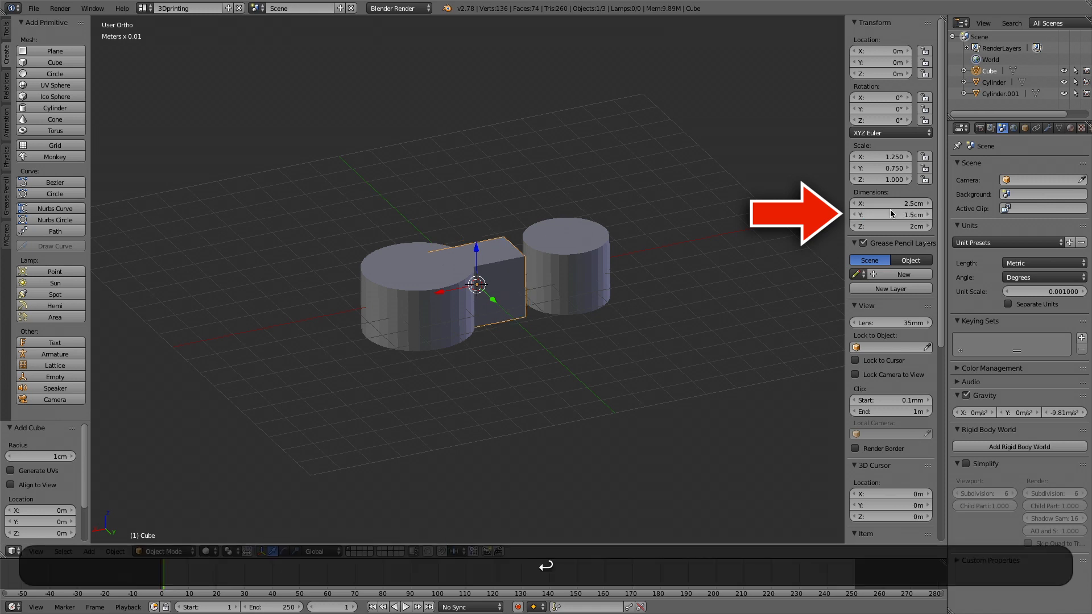
{"action": "left_click_drag", "start_coordinate": [443, 296], "coordinate": [463, 294]}
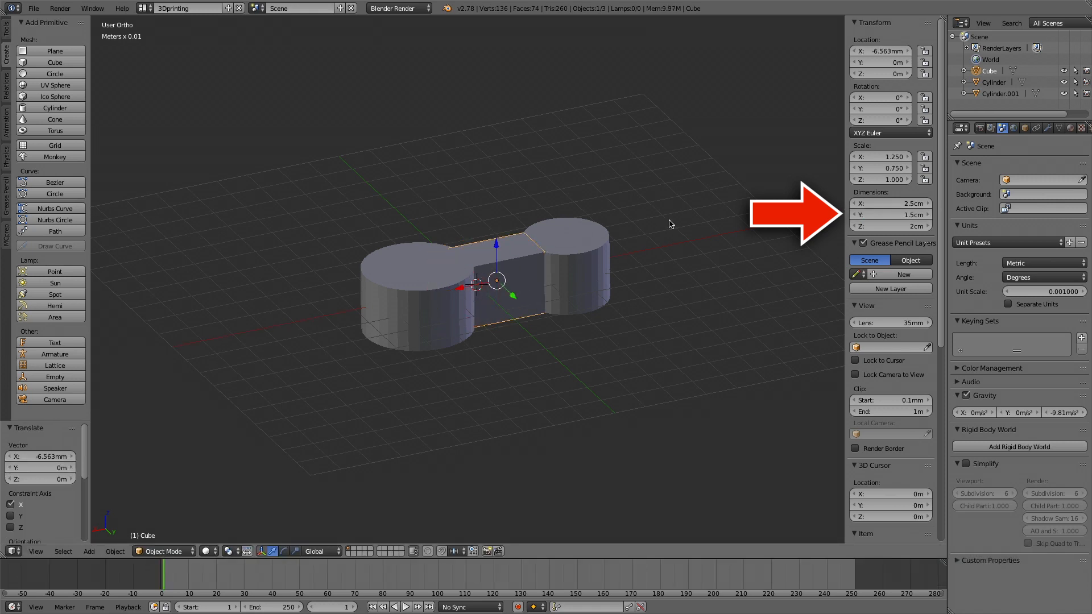
- Add two 2 cm cubes at the outer ends of the part, at about 4.08 cm and -4.70 cm in X
{"action": "left_click", "coordinate": [67, 62]}
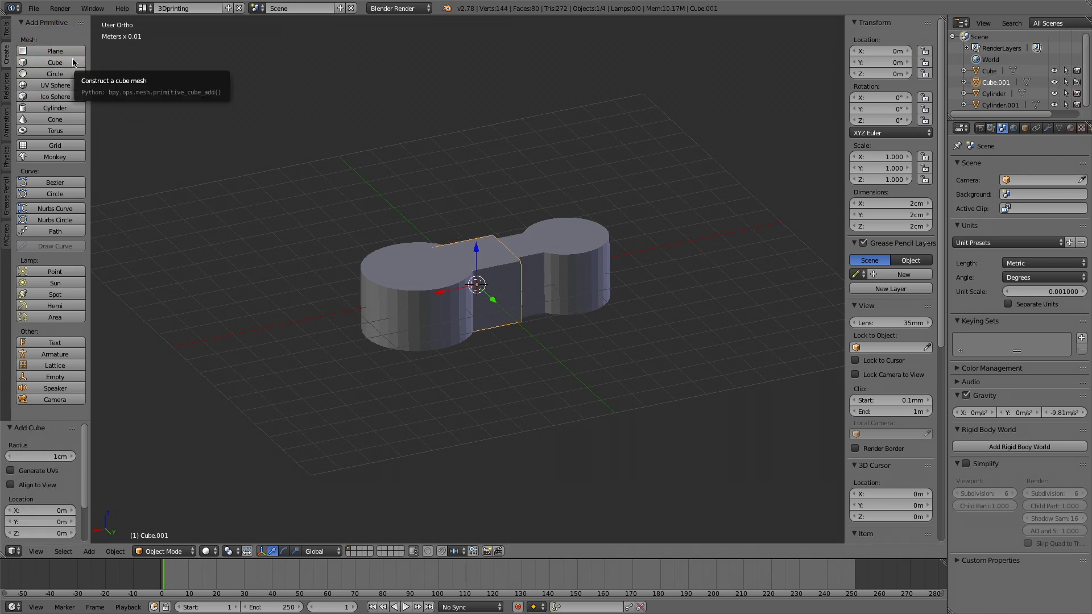
{"action": "left_click_drag", "start_coordinate": [441, 298], "coordinate": [317, 323]}
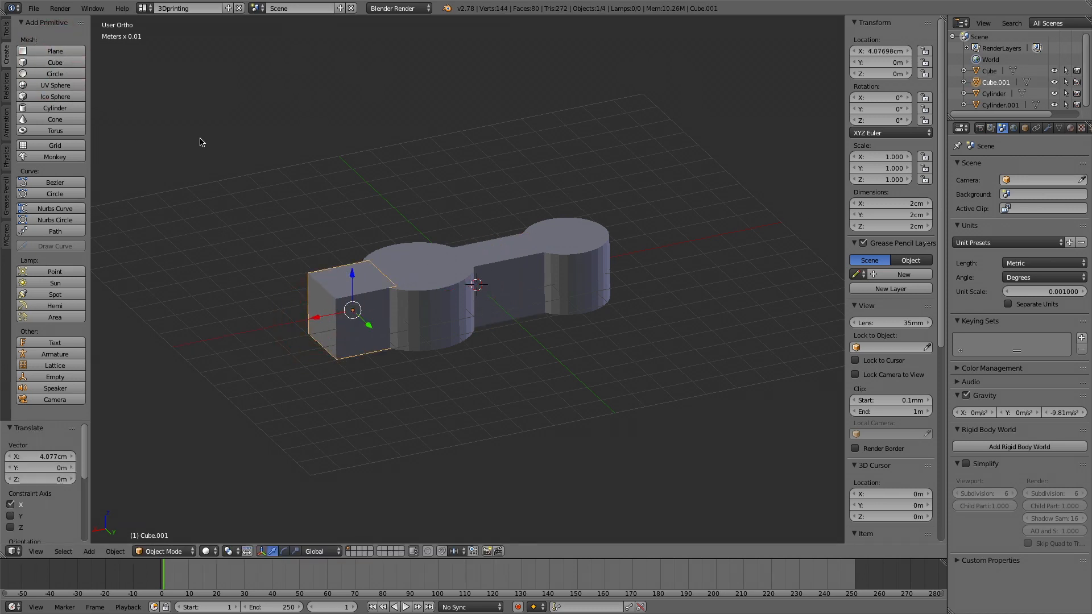
{"action": "left_click", "coordinate": [52, 62]}
{"action": "left_click_drag", "start_coordinate": [443, 297], "coordinate": [587, 290]}
{"action": "middle_click_drag", "start_coordinate": [533, 352], "coordinate": [526, 401]}
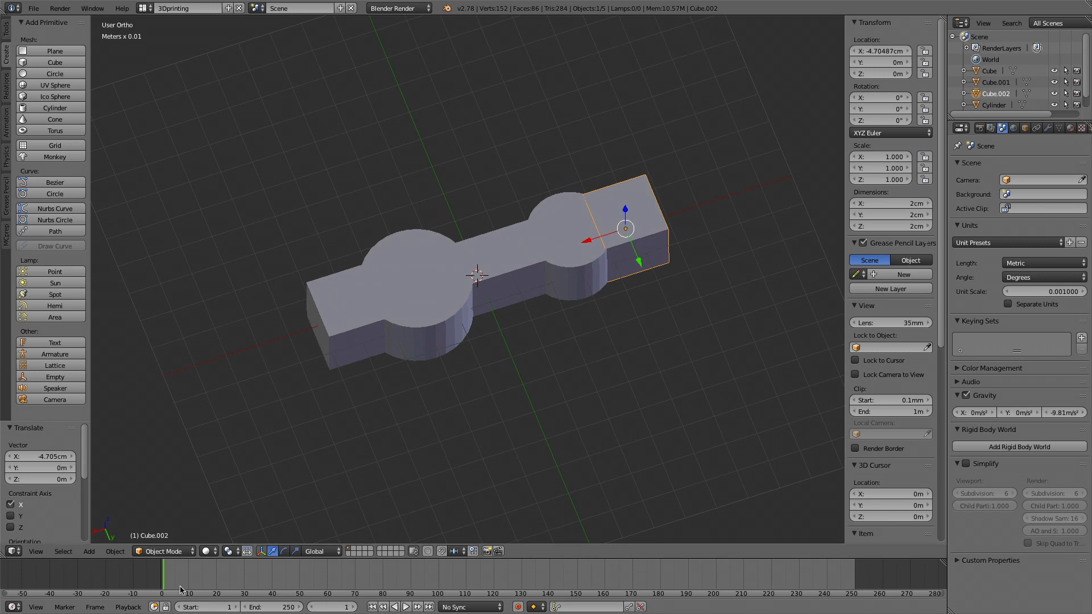
- Display the model in wireframe and snap the 3D cursor to the centre of the smaller cylinder
{"action": "left_click", "coordinate": [209, 551]}
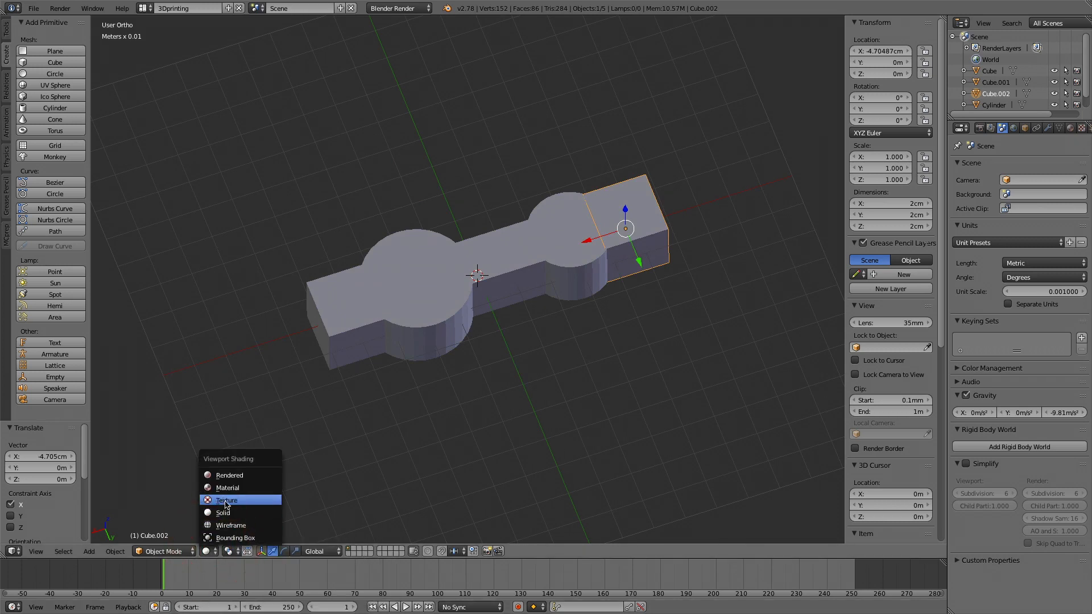
{"action": "left_click", "coordinate": [228, 525]}
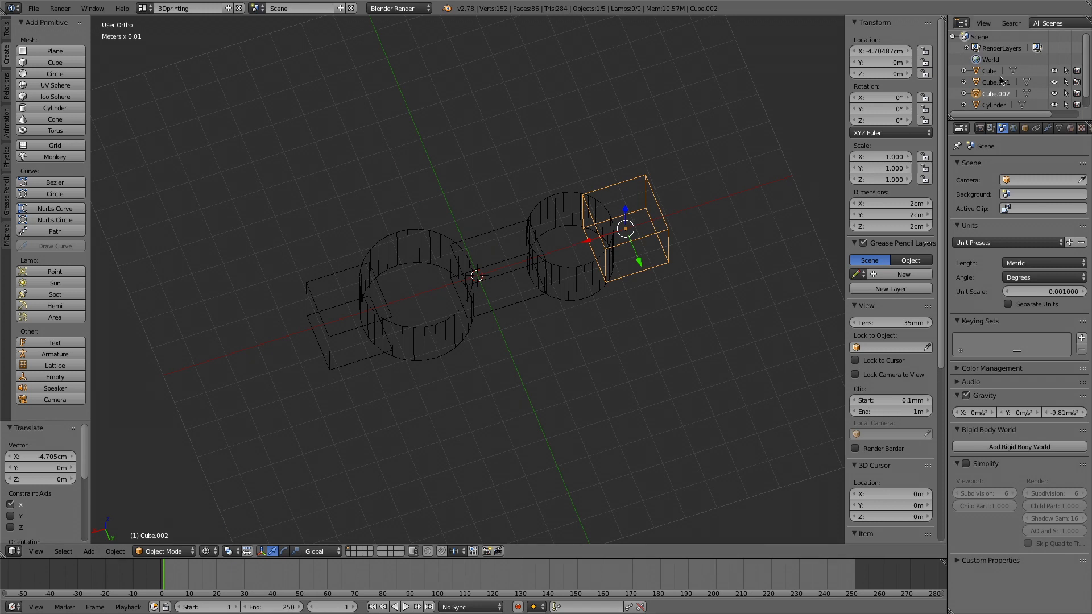
{"action": "left_click", "coordinate": [992, 104]}
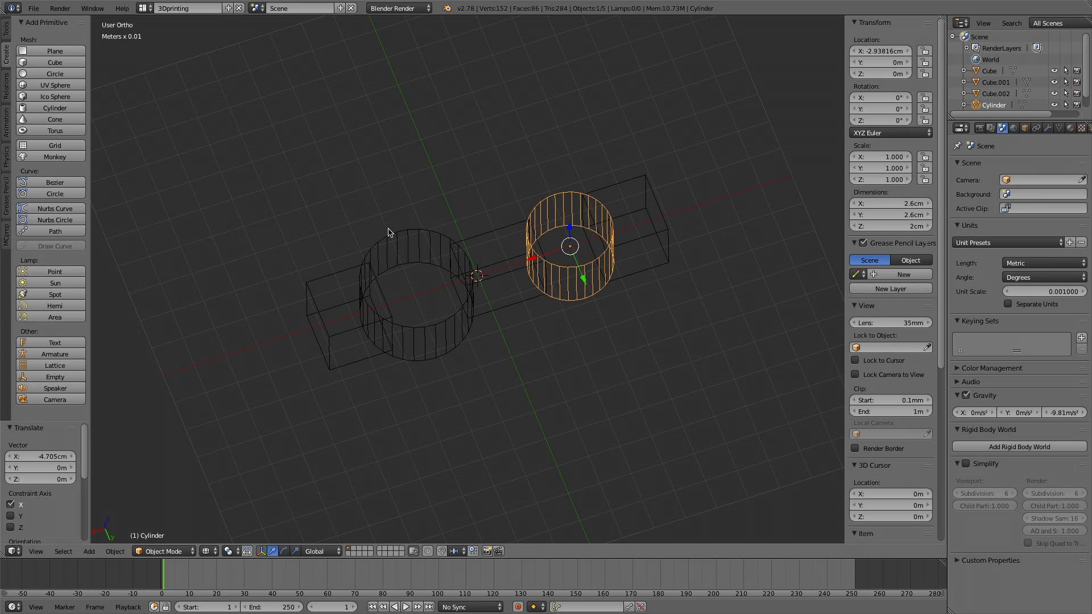
{"action": "key", "text": "shift+s"}
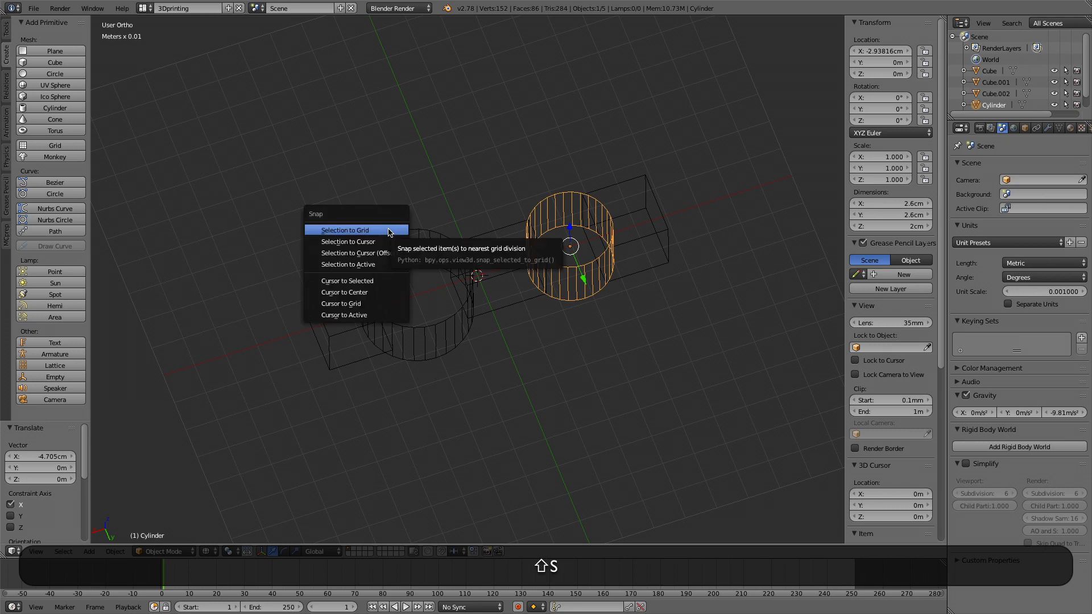
{"action": "left_click", "coordinate": [374, 281]}
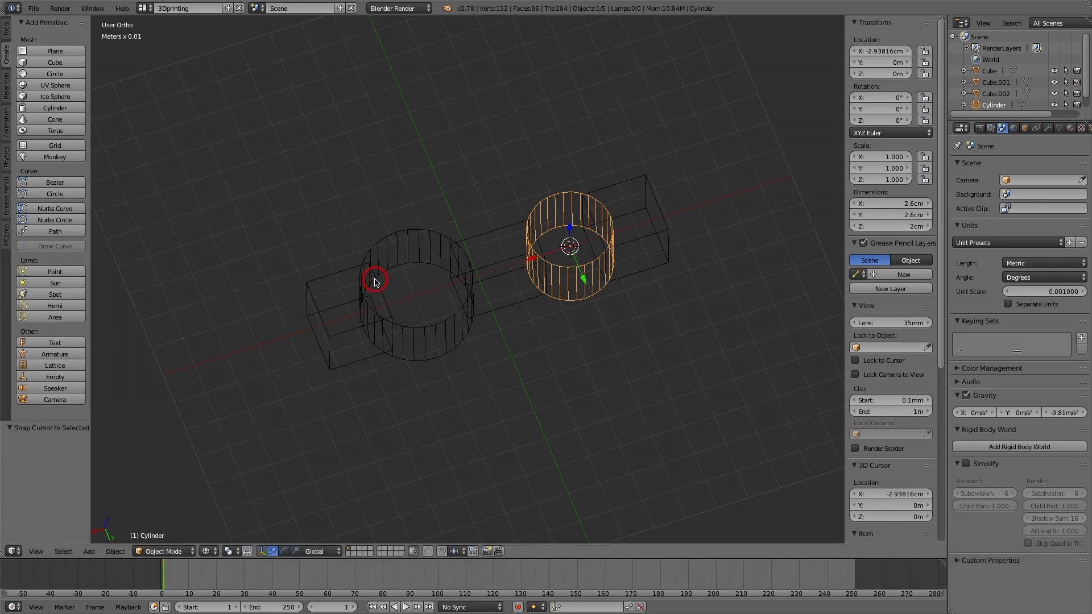
- Add a concentric cylinder with a 5.05 mm radius inside the smaller cylinder
{"action": "left_click", "coordinate": [66, 108]}
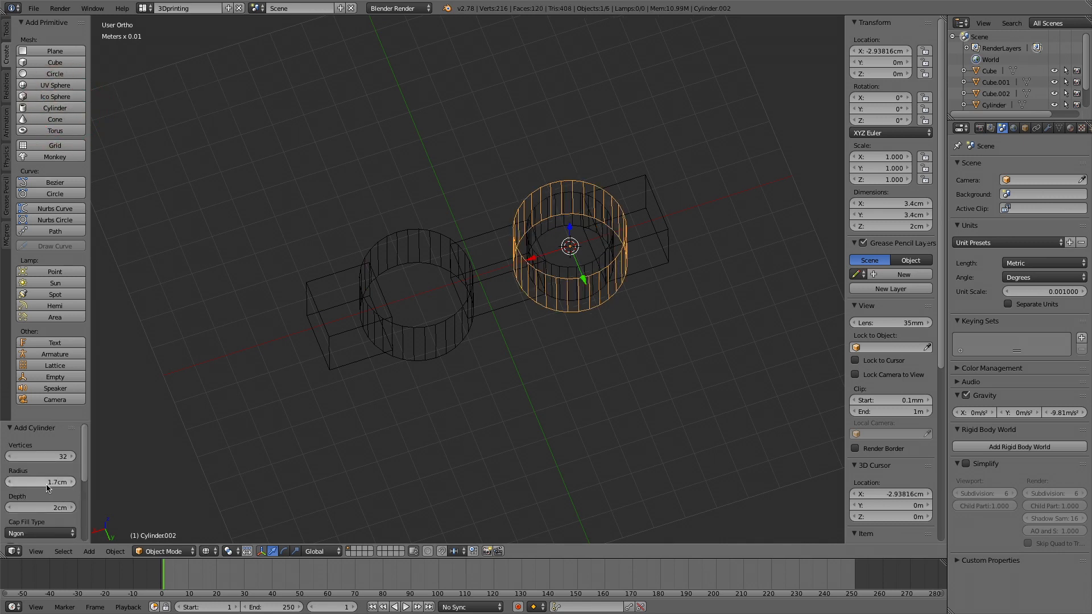
{"action": "left_click", "coordinate": [49, 483]}
{"action": "type", "text": "0.5"}
{"action": "key", "text": "shift+BackSpace"}
{"action": "type", "text": "5.05"}
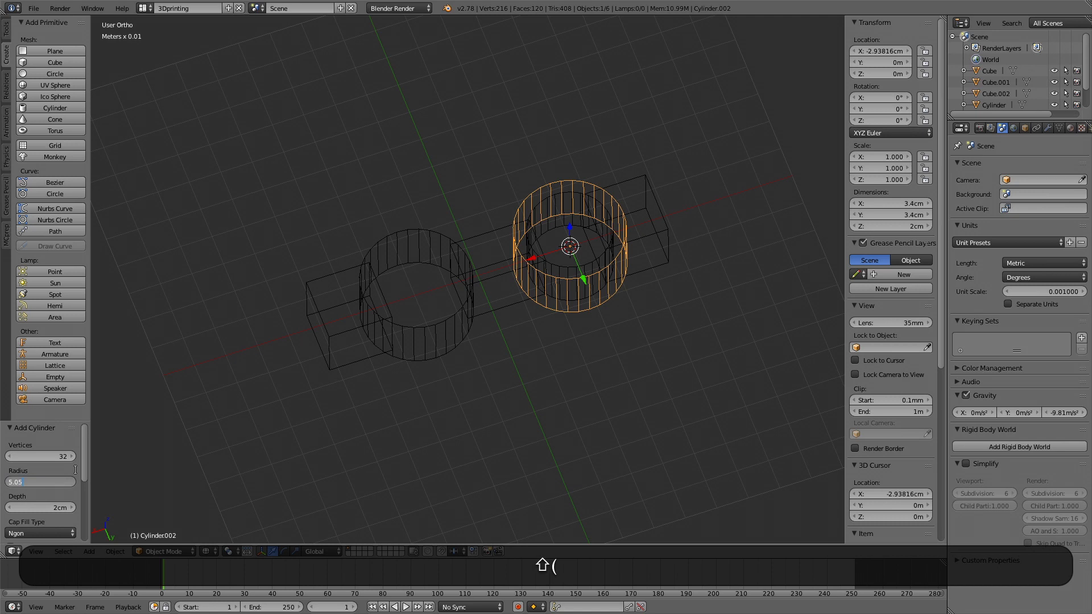
{"action": "key", "text": "Return"}
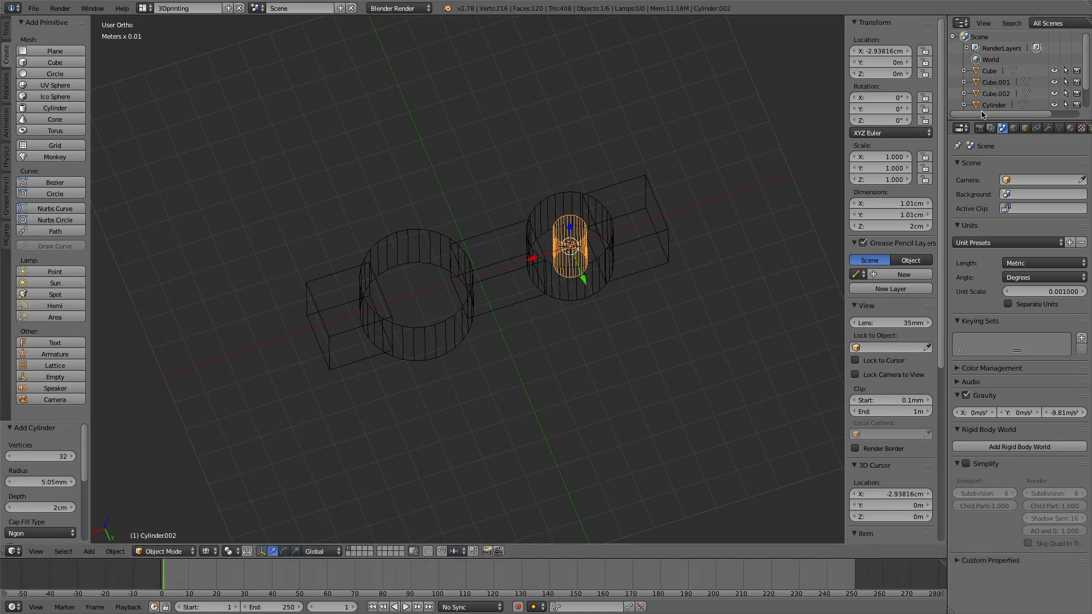
- Snap the 3D cursor to the centre of the larger 1.7 cm radius cylinder
{"action": "scroll", "coordinate": [1088, 82], "scroll_direction": "down", "scroll_amount": 2}
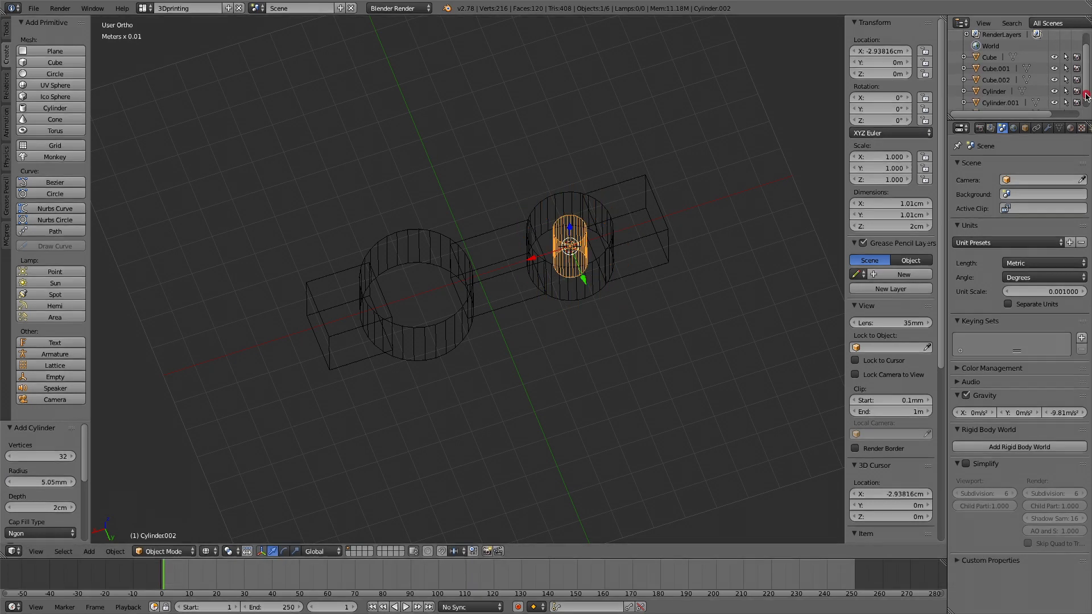
{"action": "left_click", "coordinate": [1000, 97]}
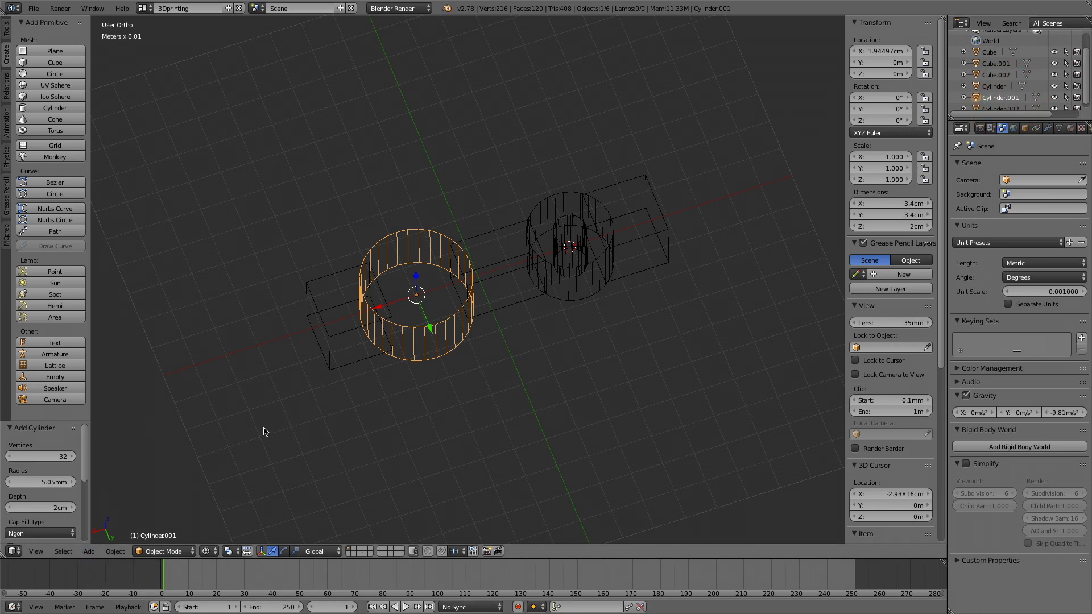
{"action": "key", "text": "shift+s"}
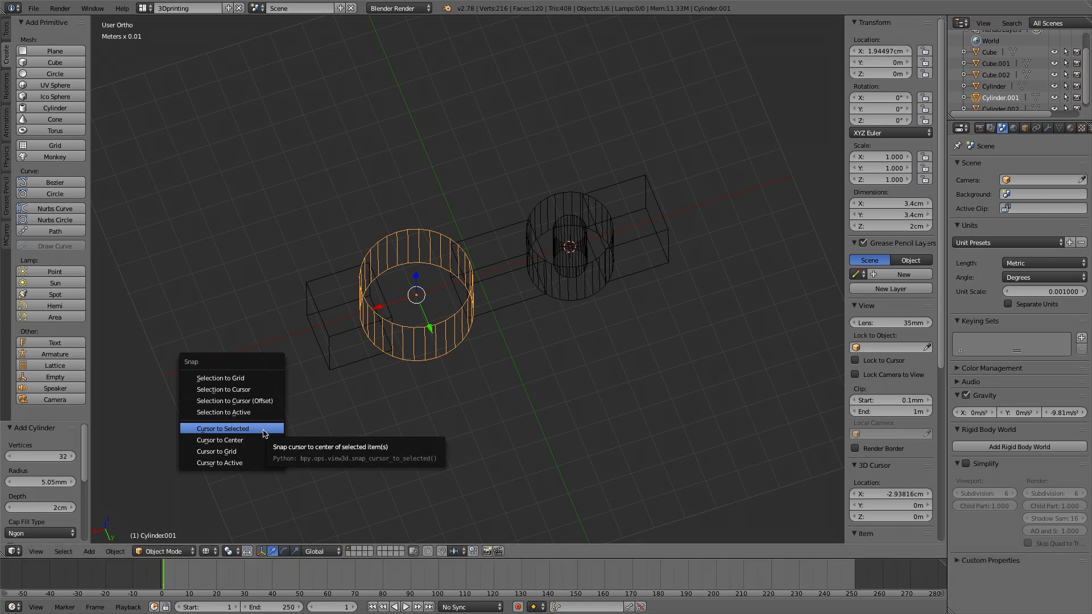
{"action": "left_click", "coordinate": [265, 430]}
- Add a concentric cylinder with a 1.105 cm radius inside the larger cylinder
{"action": "left_click", "coordinate": [54, 107]}
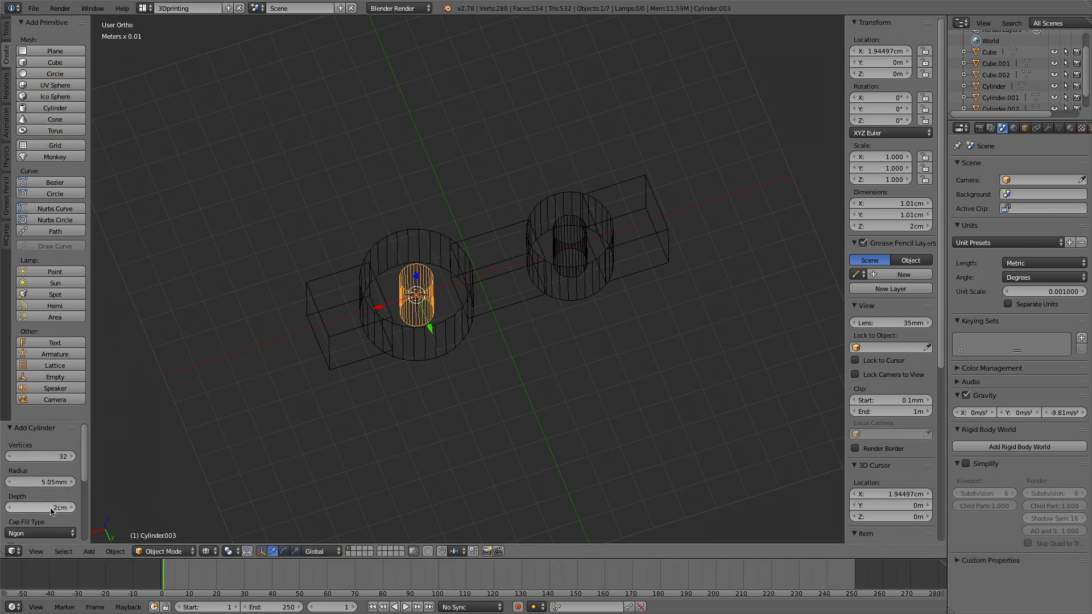
{"action": "left_click", "coordinate": [60, 482]}
{"action": "type", "text": "11"}
{"action": "key", "text": "Return"}
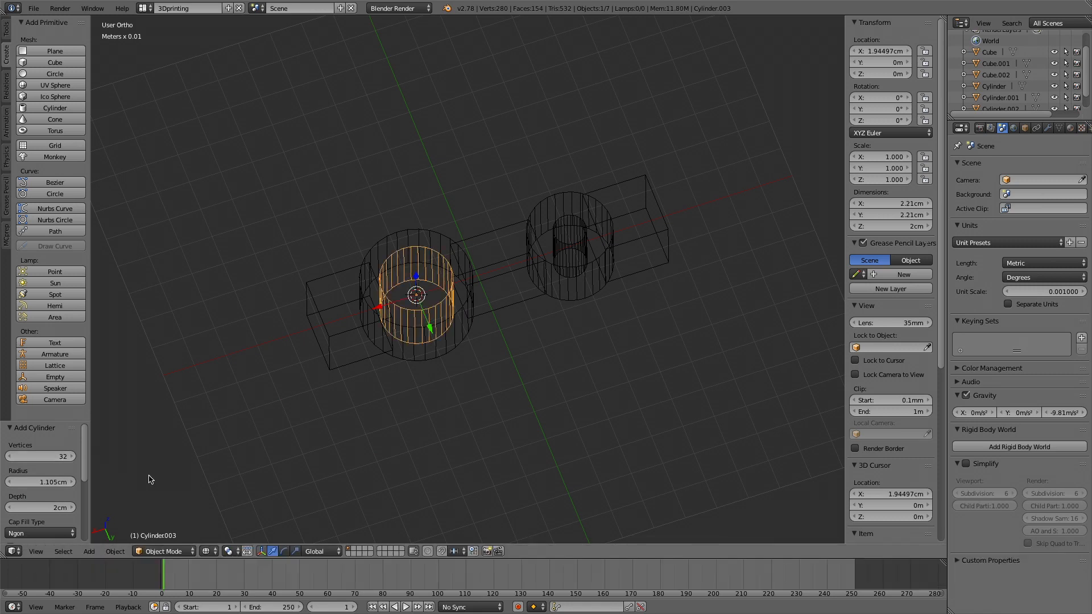
- Move the smaller cylinder together with its inner cylinder slightly along X toward the connecting block
{"action": "middle_click_drag", "start_coordinate": [509, 385], "coordinate": [505, 412]}
{"action": "middle_click_drag", "start_coordinate": [506, 411], "coordinate": [479, 429]}
{"action": "mouse_move", "coordinate": [34, 555]}
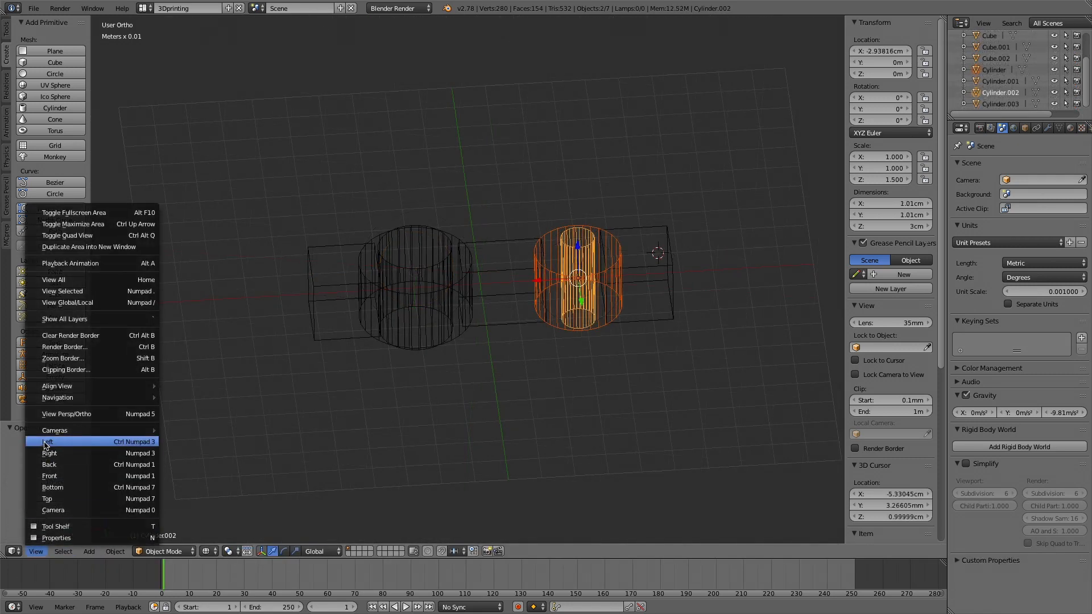
{"action": "left_click", "coordinate": [63, 499]}
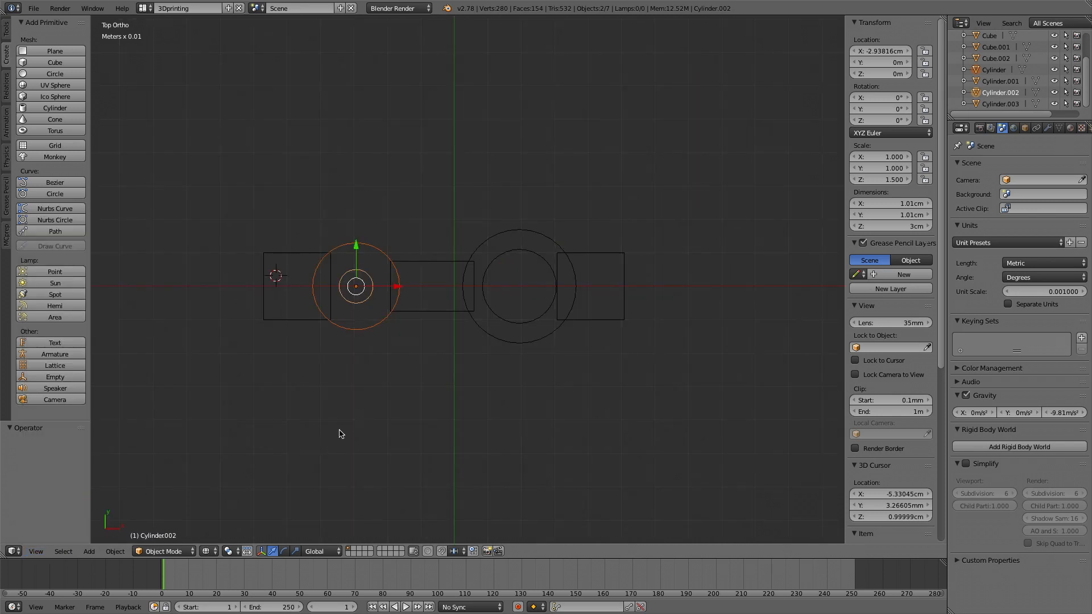
{"action": "left_click_drag", "start_coordinate": [397, 291], "coordinate": [414, 290]}
{"action": "scroll", "coordinate": [390, 304], "scroll_direction": "up", "scroll_amount": 7}
{"action": "left_click_drag", "start_coordinate": [169, 305], "coordinate": [174, 307]}
- Select the larger cylinder and its inner cylinder and move both slightly along X toward the connecting block
{"action": "right_click", "coordinate": [535, 353]}
{"action": "right_click", "coordinate": [531, 415], "text": "shift"}
{"action": "left_click_drag", "start_coordinate": [693, 305], "coordinate": [663, 310]}
- Move the end cube beside the smaller cylinder inward along X so it overlaps only that cylinder's outer wall
{"action": "scroll", "coordinate": [491, 433], "scroll_direction": "down", "scroll_amount": 5}
{"action": "right_click", "coordinate": [222, 341]}
{"action": "left_click_drag", "start_coordinate": [216, 292], "coordinate": [261, 291]}
{"action": "scroll", "coordinate": [229, 410], "scroll_direction": "up", "scroll_amount": 3}
{"action": "middle_click_drag", "start_coordinate": [270, 384], "coordinate": [507, 385], "text": "shift"}
{"action": "left_click_drag", "start_coordinate": [310, 300], "coordinate": [316, 303]}
- Move the end cube beside the larger cylinder inward along X to about 3.84 cm
{"action": "middle_click_drag", "start_coordinate": [315, 302], "coordinate": [610, 410], "text": "shift"}
{"action": "right_click", "coordinate": [610, 402]}
{"action": "left_click_drag", "start_coordinate": [742, 300], "coordinate": [719, 310]}
- Place the 3D cursor in the empty space beside the part and add a six-sided cylinder with 0.4 mm radius and 3.2 mm depth
{"action": "middle_click_drag", "start_coordinate": [607, 453], "coordinate": [619, 431]}
{"action": "left_click", "coordinate": [387, 414]}
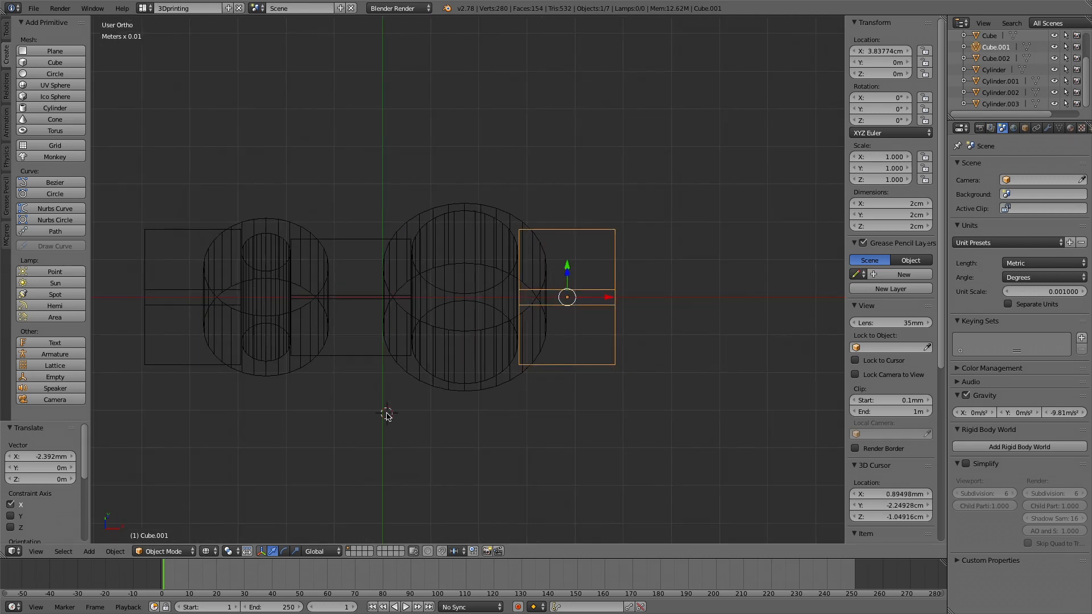
{"action": "left_click", "coordinate": [73, 109]}
{"action": "left_click", "coordinate": [63, 457]}
{"action": "type", "text": "6"}
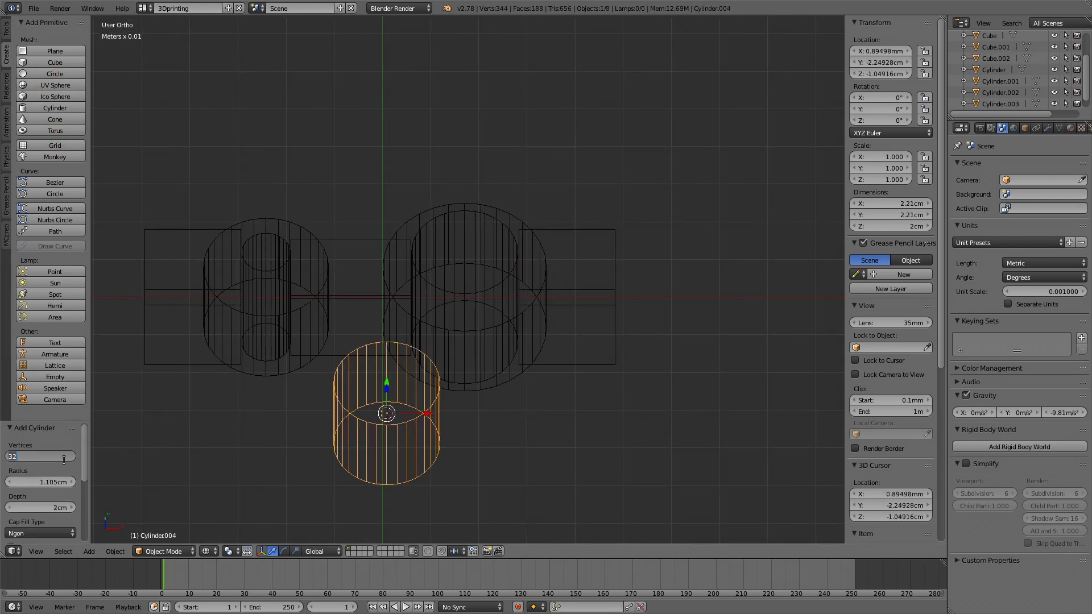
{"action": "key", "text": "Tab"}
{"action": "type", "text": "0.4"}
{"action": "key", "text": "Tab"}
{"action": "type", "text": "3.2"}
{"action": "key", "text": "Return"}
- Set the six-sided cylinder's radius to 4 mm and rotate it 90° about X
{"action": "scroll", "coordinate": [270, 490], "scroll_direction": "up", "scroll_amount": 2}
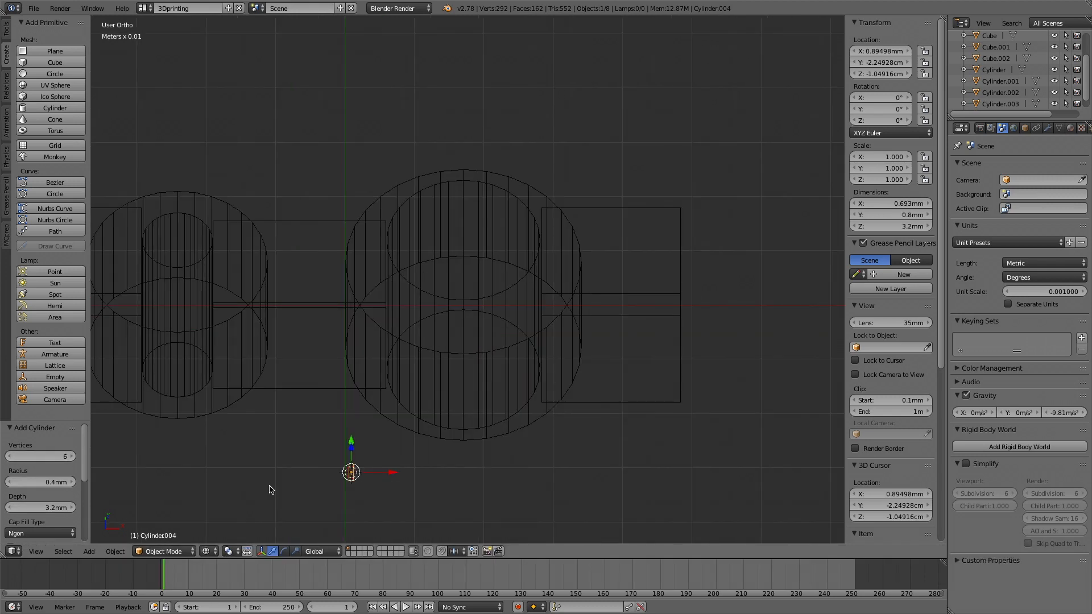
{"action": "scroll", "coordinate": [295, 488], "scroll_direction": "down", "scroll_amount": 1}
{"action": "left_click", "coordinate": [23, 482]}
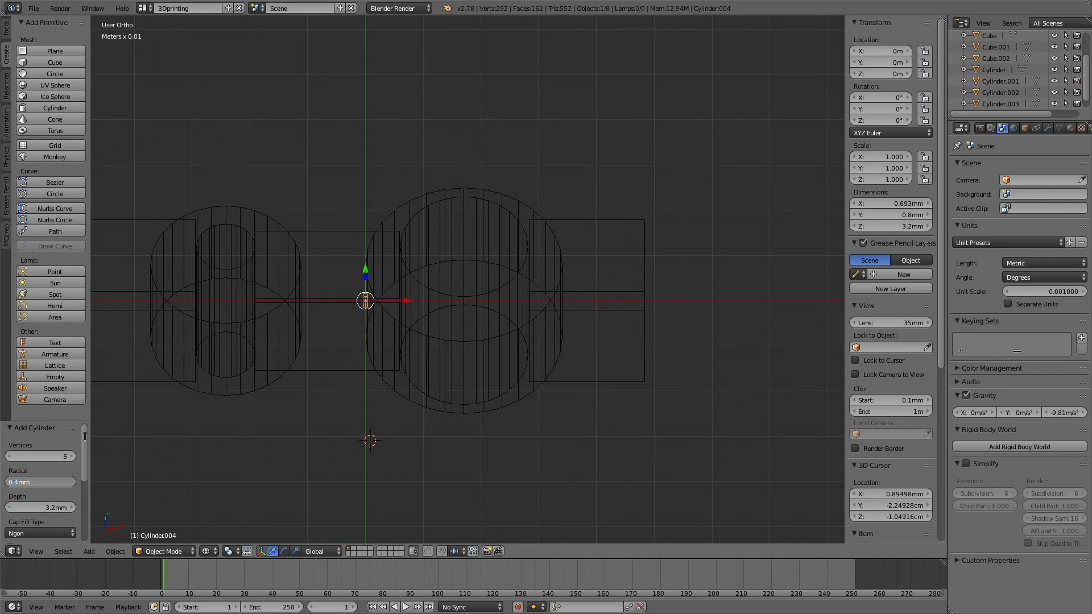
{"action": "type", "text": "4"}
{"action": "key", "text": "Return"}
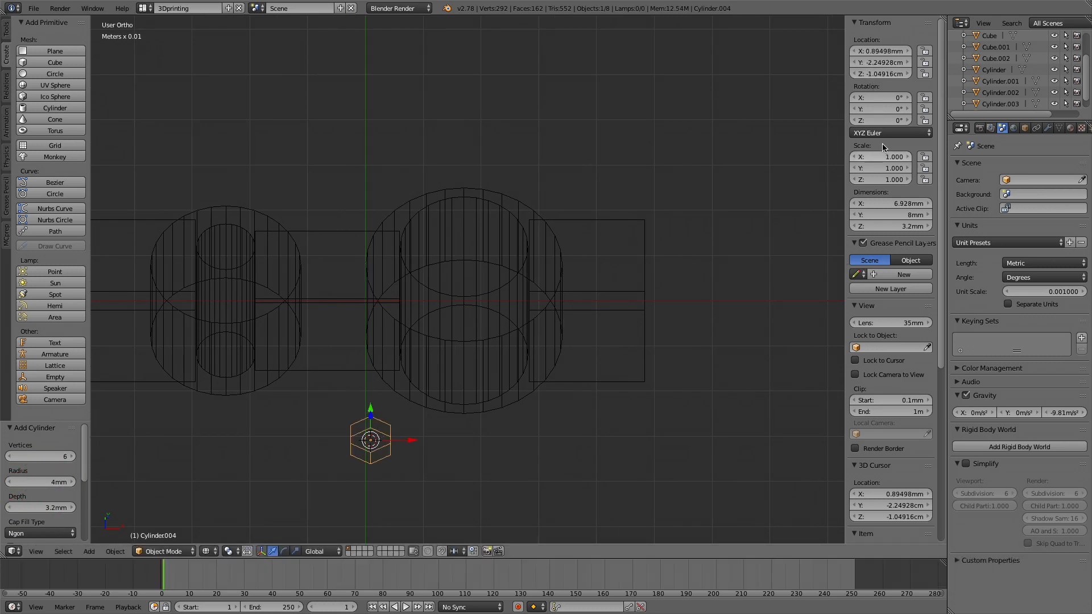
{"action": "left_click", "coordinate": [883, 98]}
{"action": "type", "text": "90"}
{"action": "key", "text": "Return"}
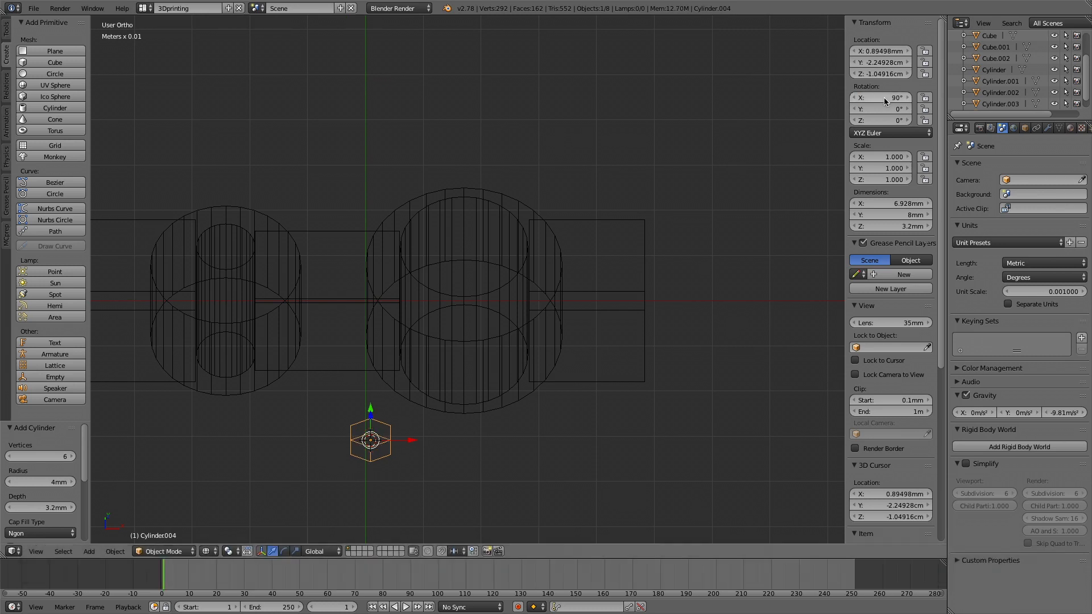
- Move the six-sided cylinder along X to about -5.6 mm and along Z to about 5.32 mm
{"action": "left_click_drag", "start_coordinate": [408, 441], "coordinate": [370, 452]}
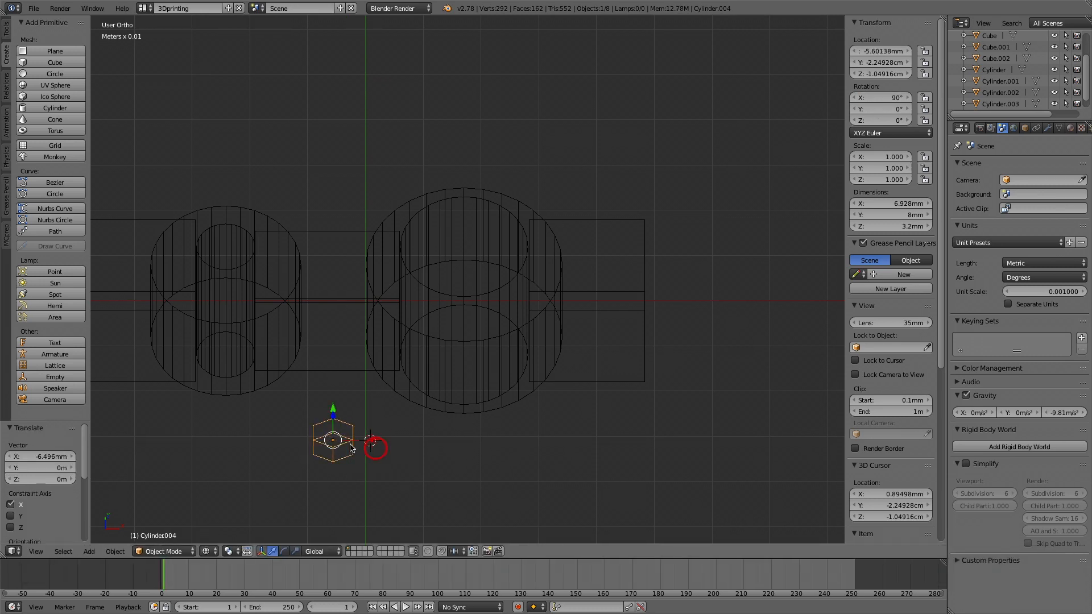
{"action": "left_click_drag", "start_coordinate": [334, 420], "coordinate": [332, 367]}
{"action": "middle_click_drag", "start_coordinate": [402, 420], "coordinate": [390, 503]}
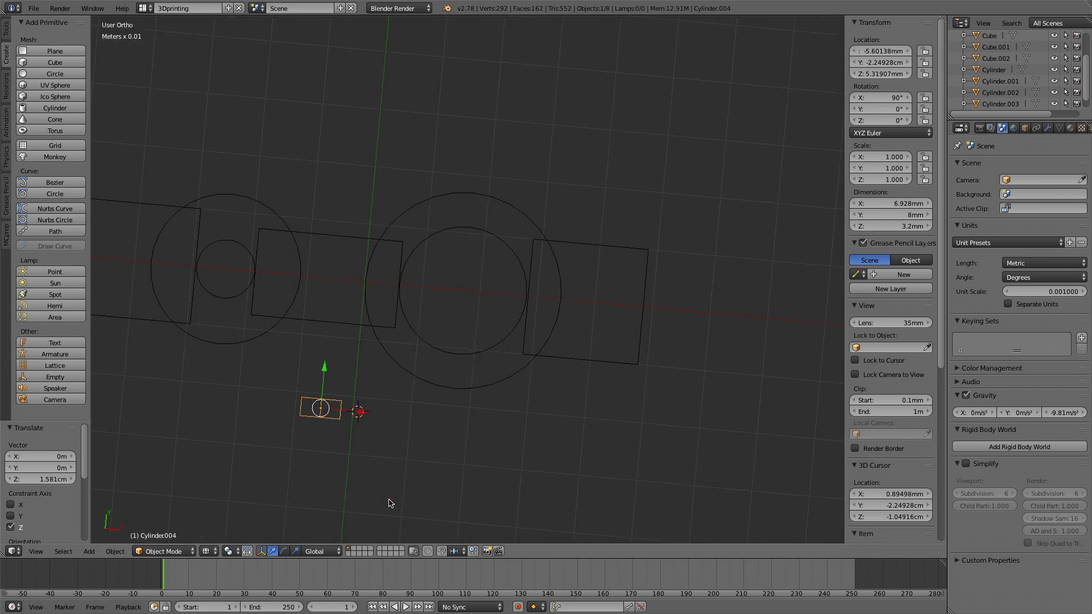
{"action": "left_click", "coordinate": [63, 551]}
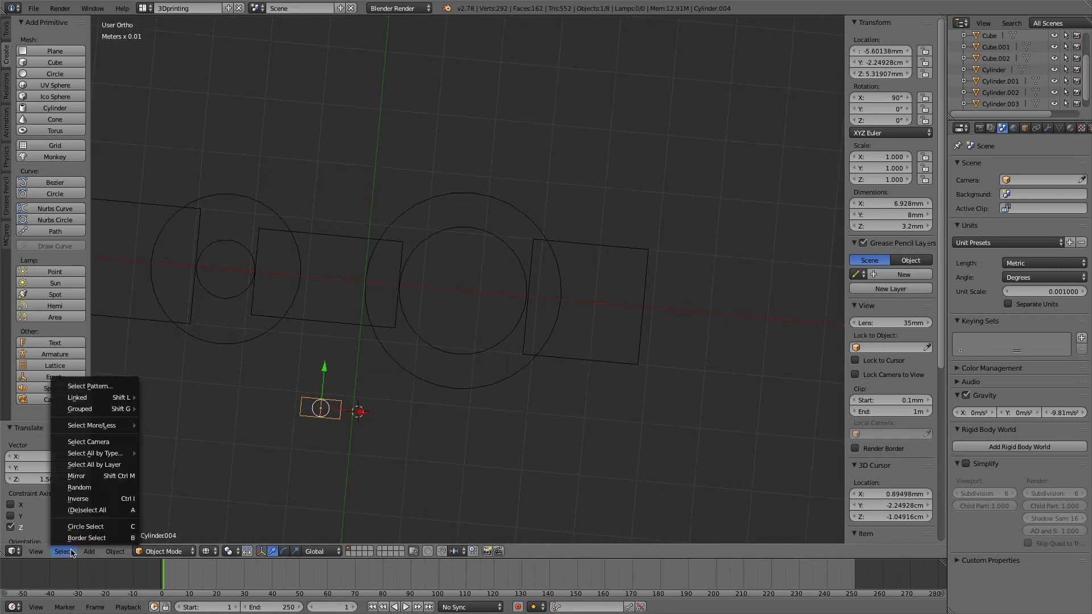
{"action": "mouse_move", "coordinate": [36, 552]}
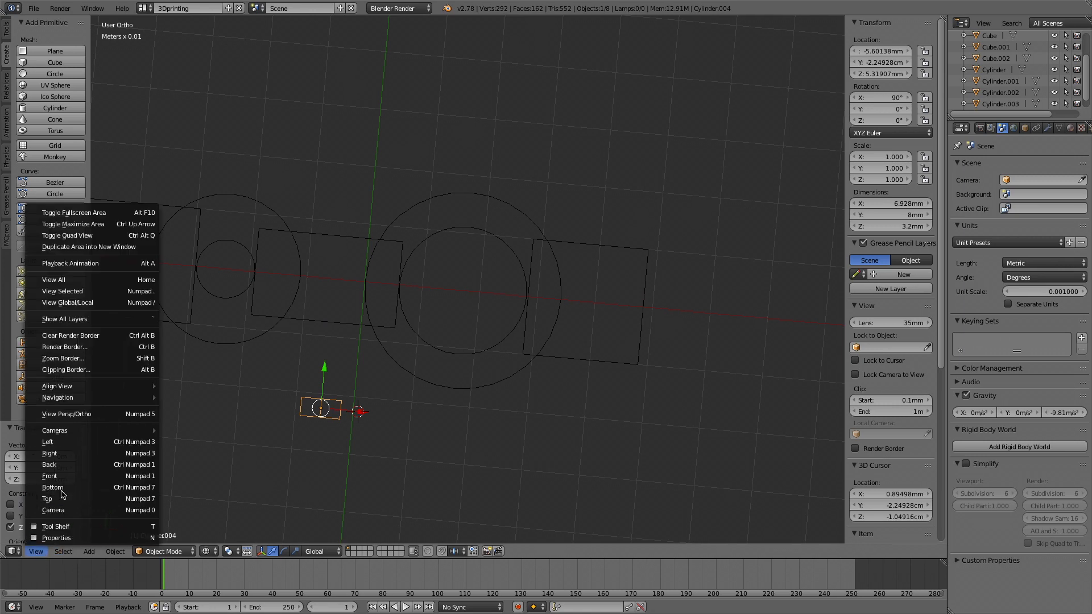
{"action": "left_click", "coordinate": [74, 503]}
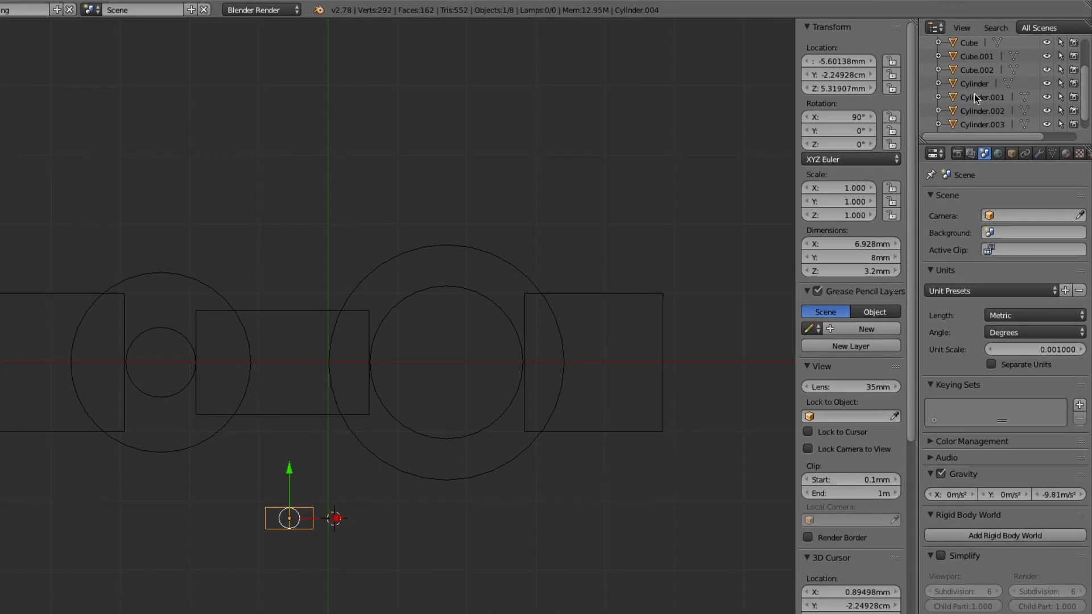
- Add a Boolean modifier to the smaller outer cylinder (Cylinder) using Difference with Cylinder.002
{"action": "left_click", "coordinate": [974, 83]}
{"action": "left_click", "coordinate": [1039, 153]}
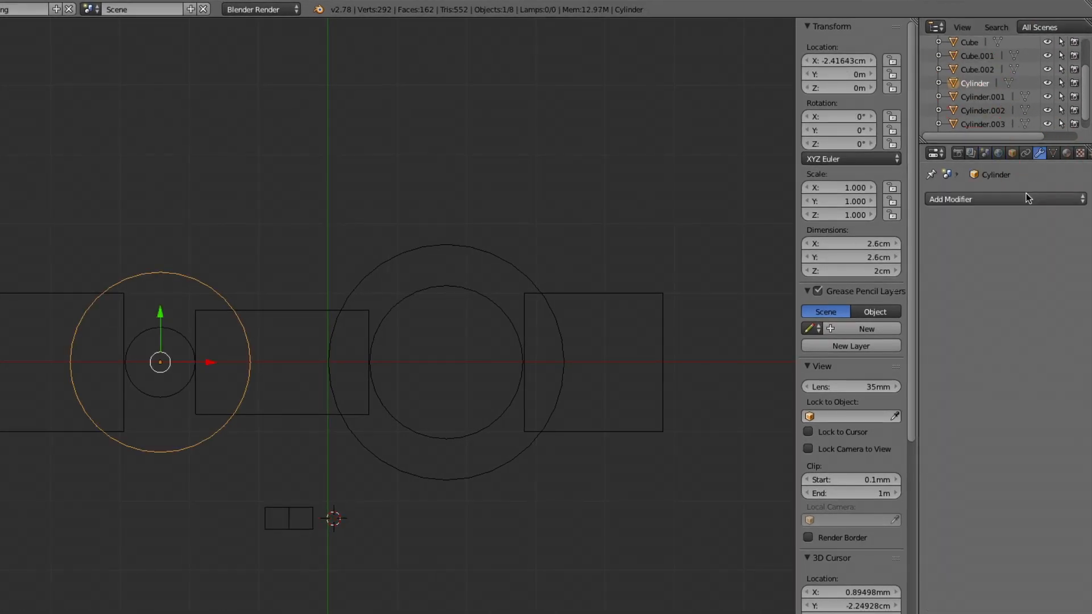
{"action": "left_click", "coordinate": [1024, 199]}
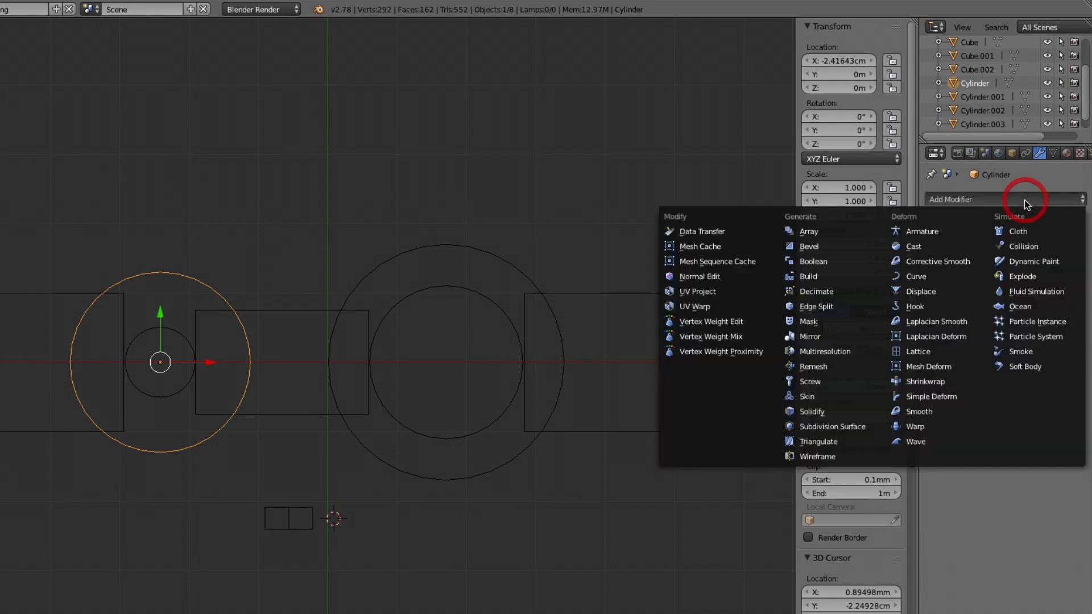
{"action": "left_click", "coordinate": [856, 262]}
{"action": "left_click", "coordinate": [971, 278]}
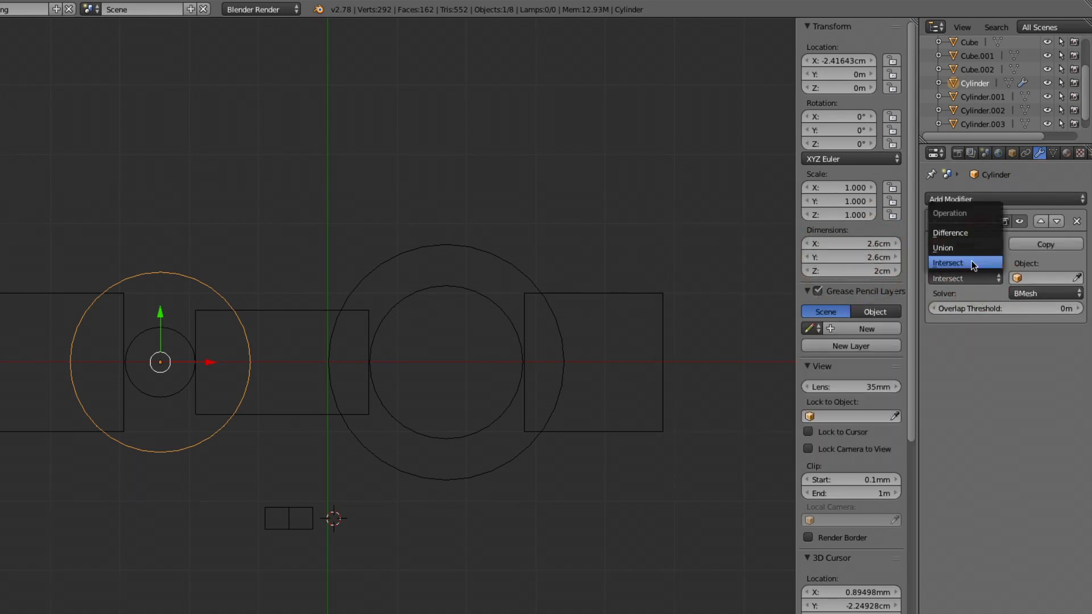
{"action": "left_click", "coordinate": [973, 234]}
{"action": "left_click", "coordinate": [1059, 278]}
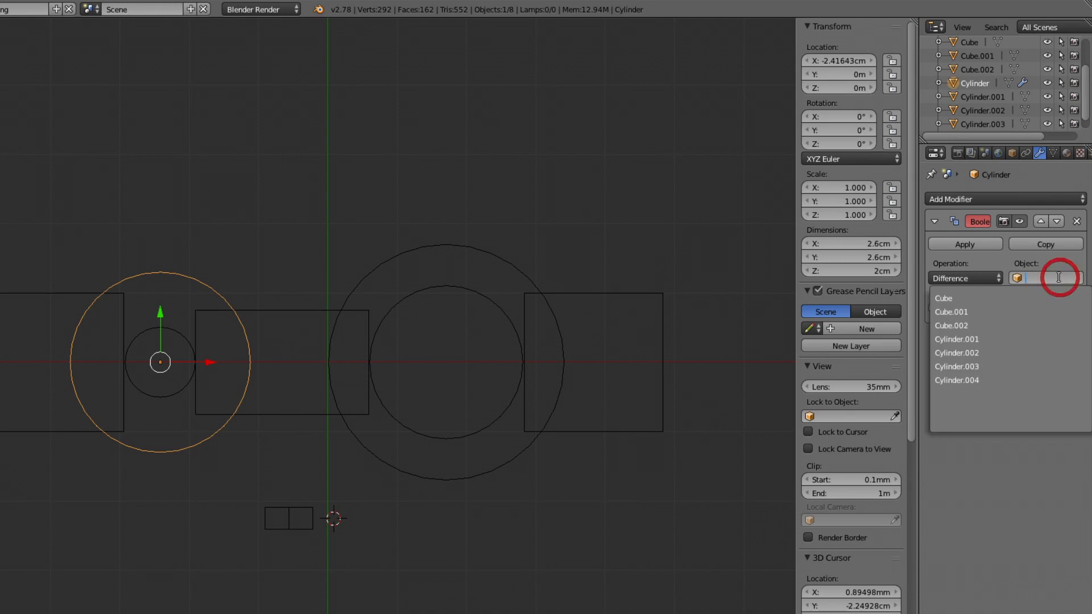
{"action": "left_click", "coordinate": [1009, 353]}
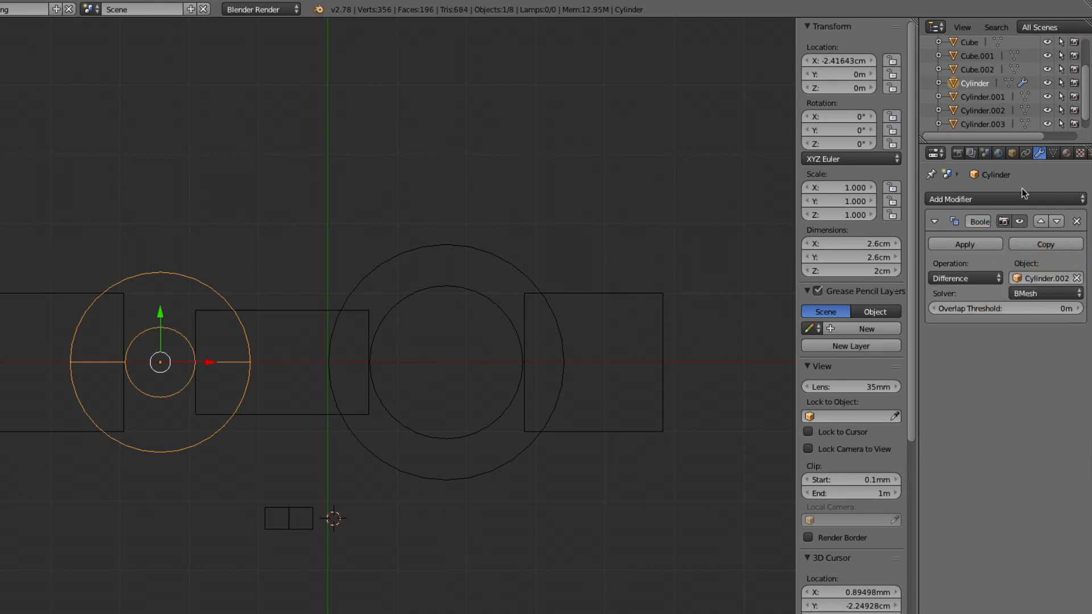
- Hide Cylinder.002 and apply the Boolean difference to the smaller outer cylinder
{"action": "left_click", "coordinate": [1047, 111]}
{"action": "middle_click_drag", "start_coordinate": [617, 442], "coordinate": [600, 509]}
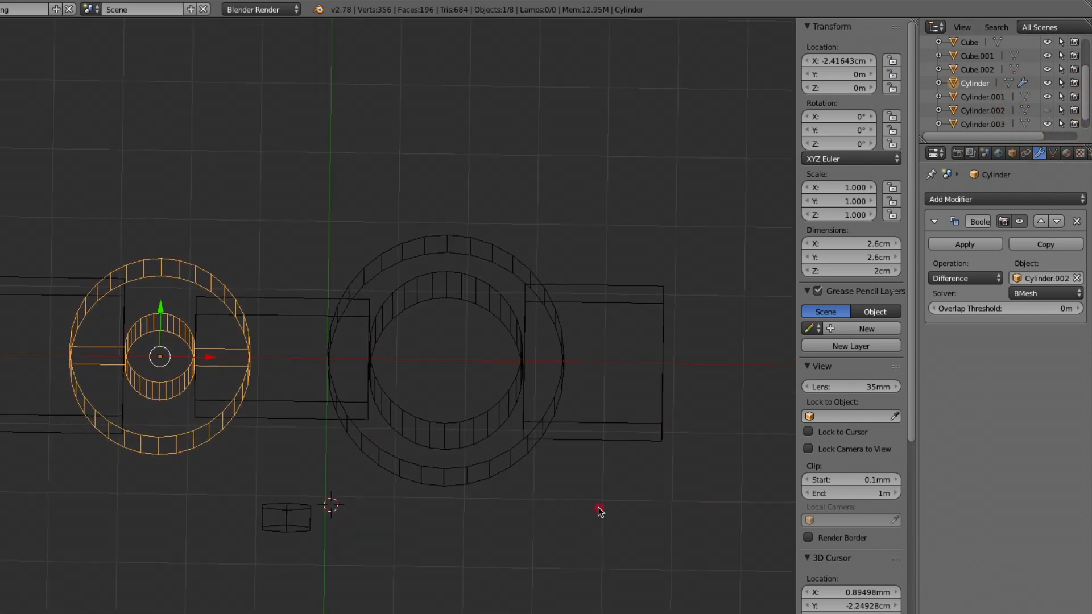
{"action": "left_click", "coordinate": [962, 245]}
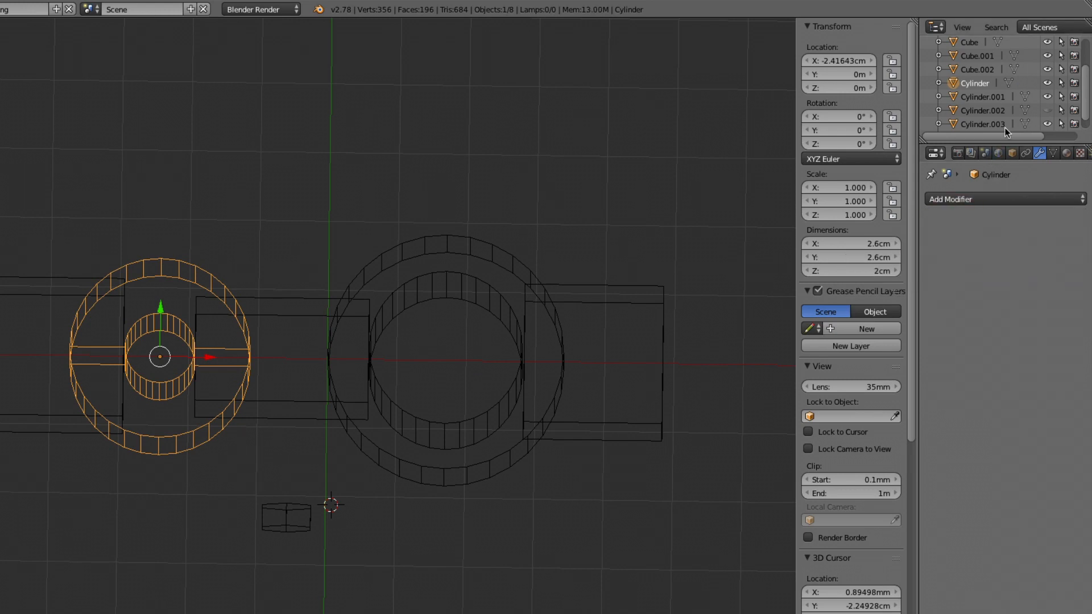
- Cut Cylinder.003 out of the larger outer cylinder (Cylinder.001) with an applied Boolean difference, and hide Cylinder.004
{"action": "left_click", "coordinate": [984, 95]}
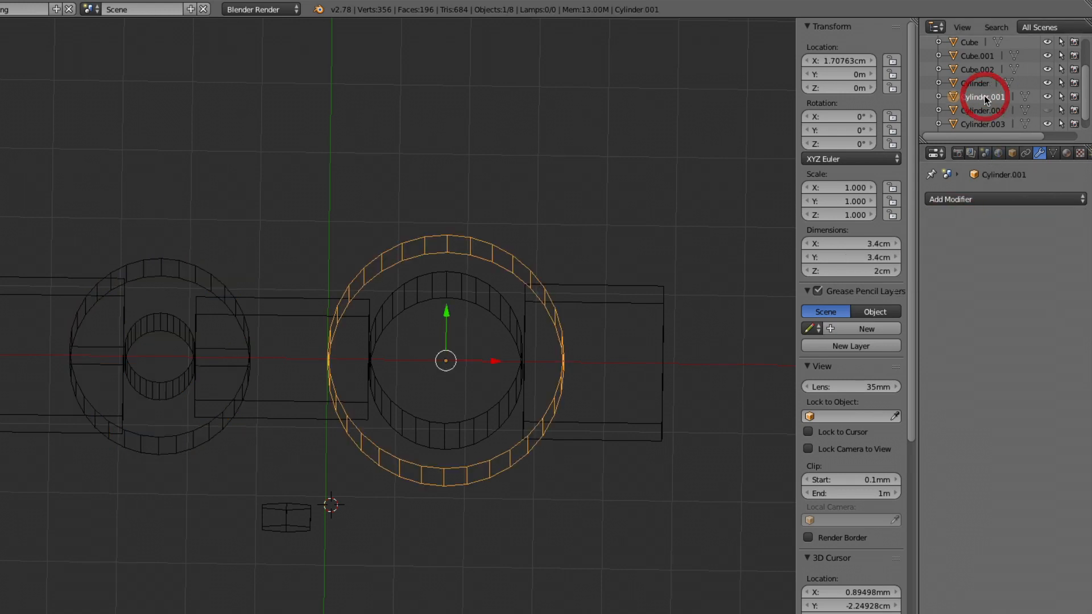
{"action": "left_click", "coordinate": [975, 200]}
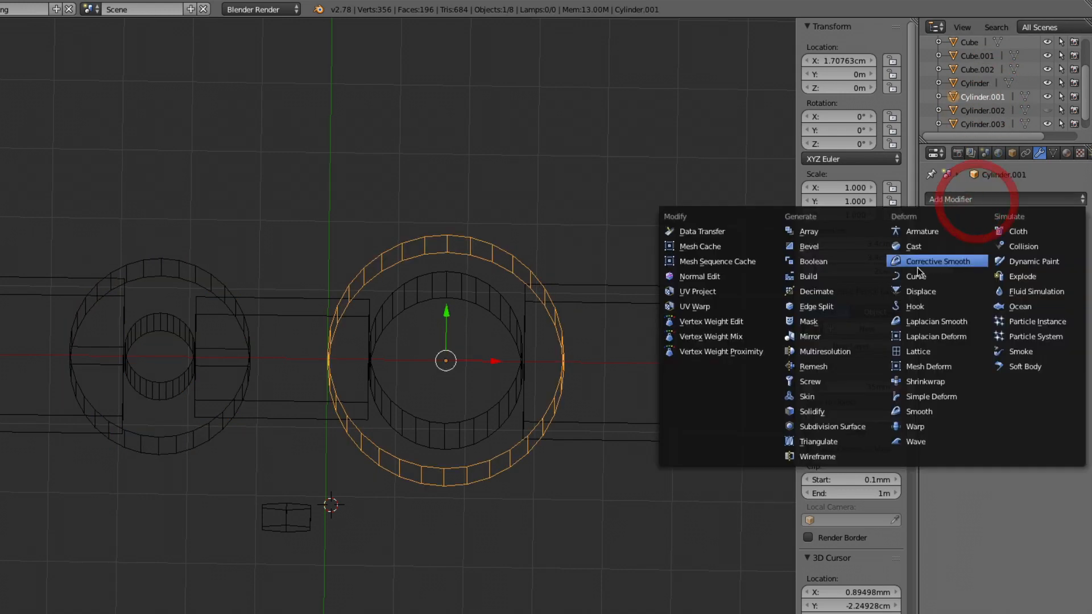
{"action": "left_click", "coordinate": [842, 263]}
{"action": "scroll", "coordinate": [1004, 119], "scroll_direction": "down", "scroll_amount": 2}
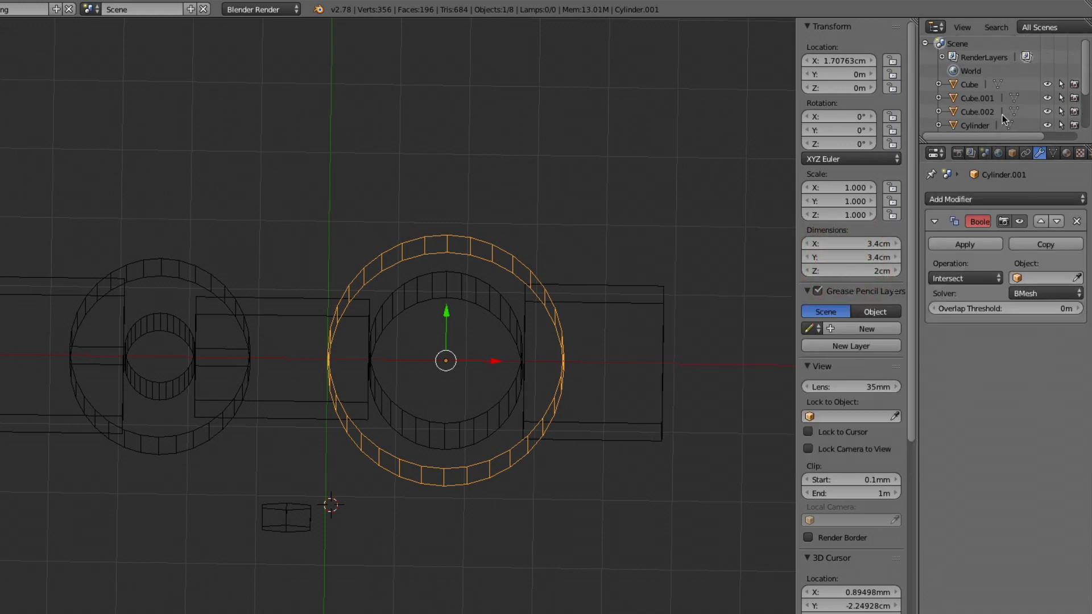
{"action": "left_click", "coordinate": [1026, 277]}
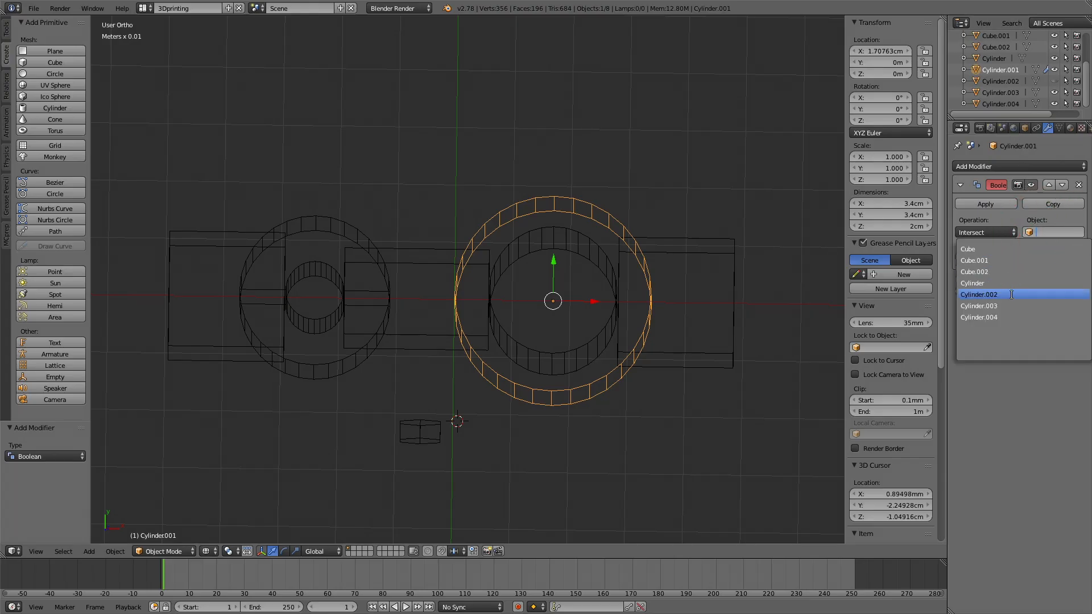
{"action": "left_click", "coordinate": [995, 306]}
{"action": "left_click", "coordinate": [1010, 233]}
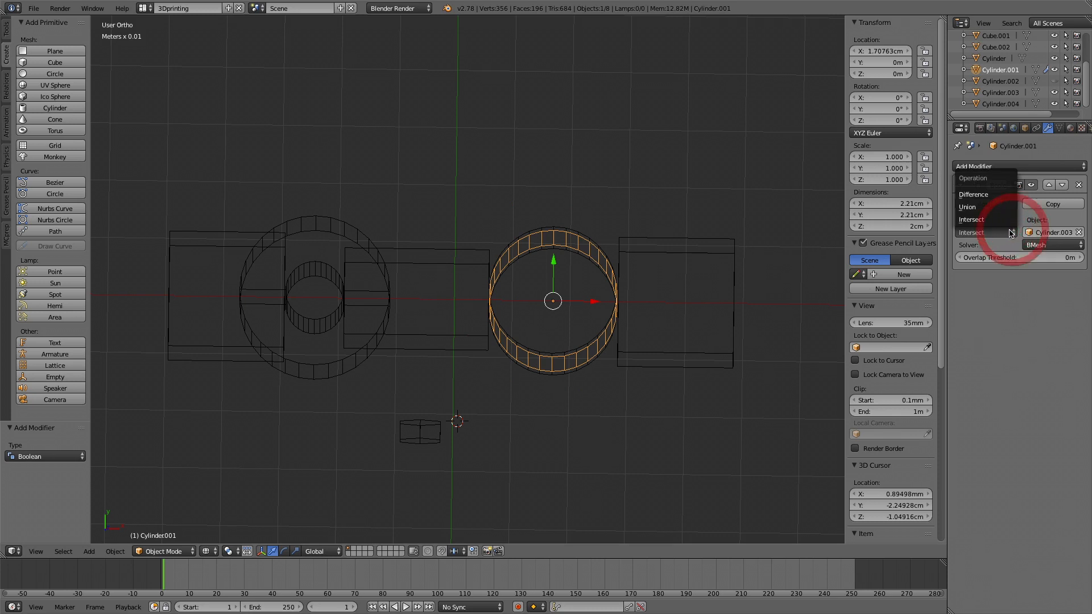
{"action": "left_click", "coordinate": [1003, 195]}
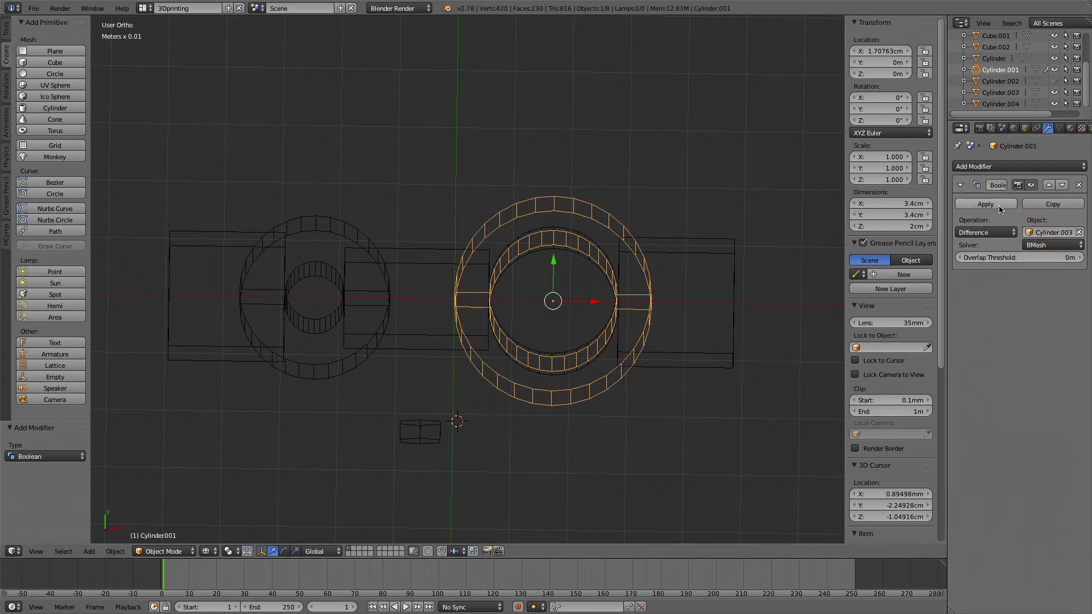
{"action": "left_click", "coordinate": [1054, 104]}
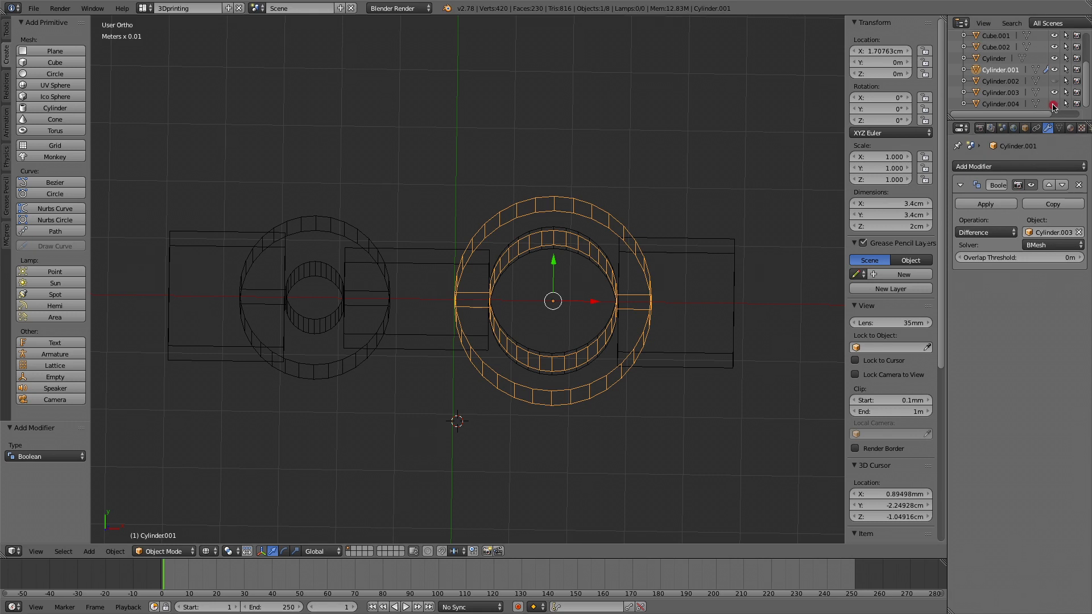
{"action": "left_click", "coordinate": [986, 203]}
- Try to join Cylinder.001 with Cube through a Boolean modifier set to Union
{"action": "left_click", "coordinate": [1015, 168]}
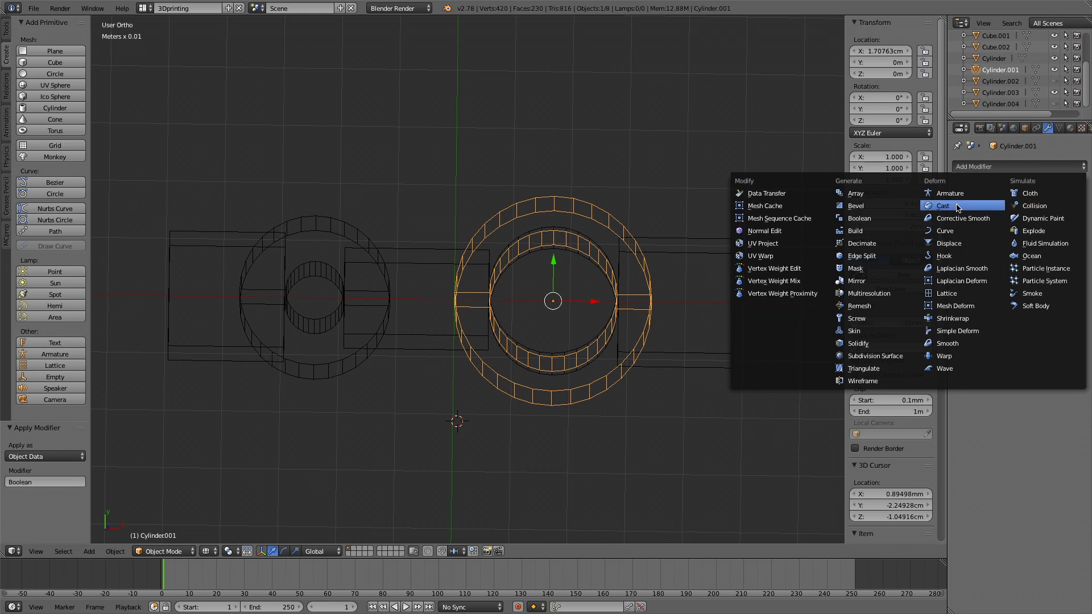
{"action": "left_click", "coordinate": [888, 222]}
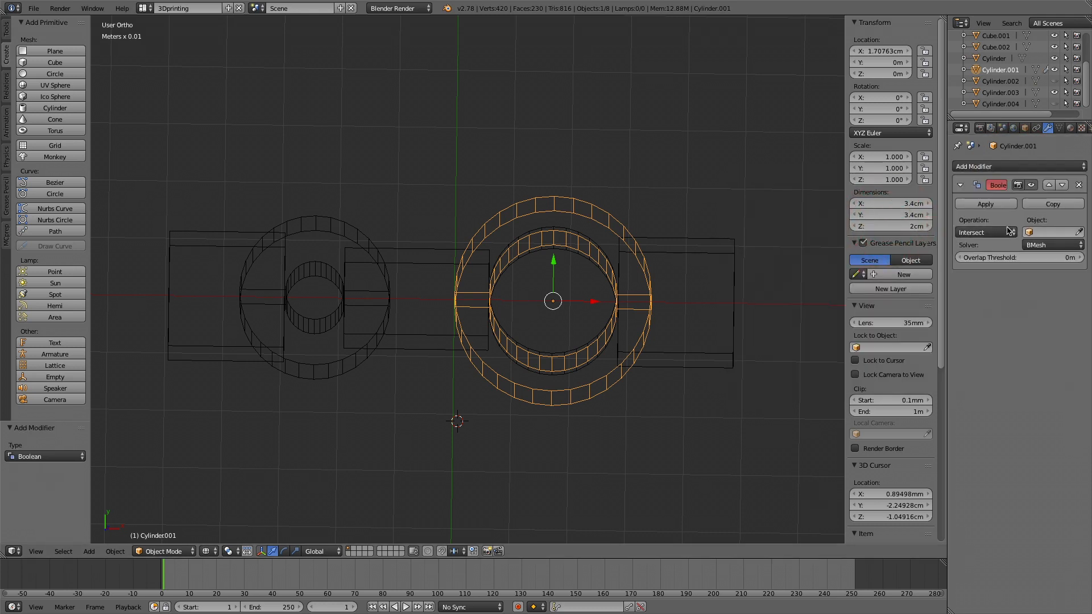
{"action": "left_click", "coordinate": [997, 233]}
{"action": "left_click", "coordinate": [987, 207]}
{"action": "left_click", "coordinate": [1044, 233]}
{"action": "left_click", "coordinate": [1027, 250]}
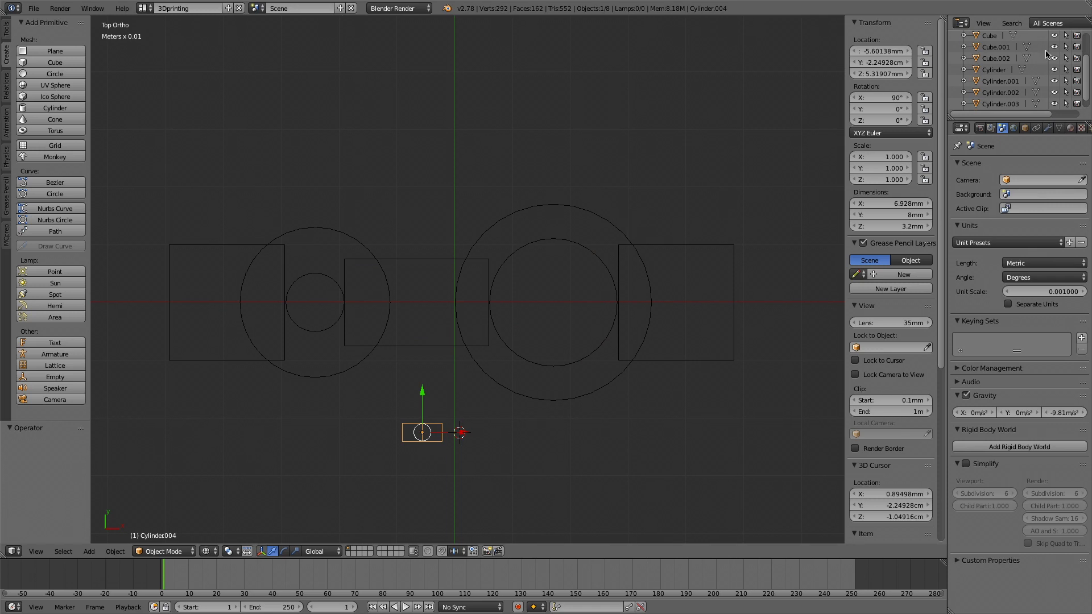
- Check the Z dimension of each of the three cubes
{"action": "left_click", "coordinate": [996, 36]}
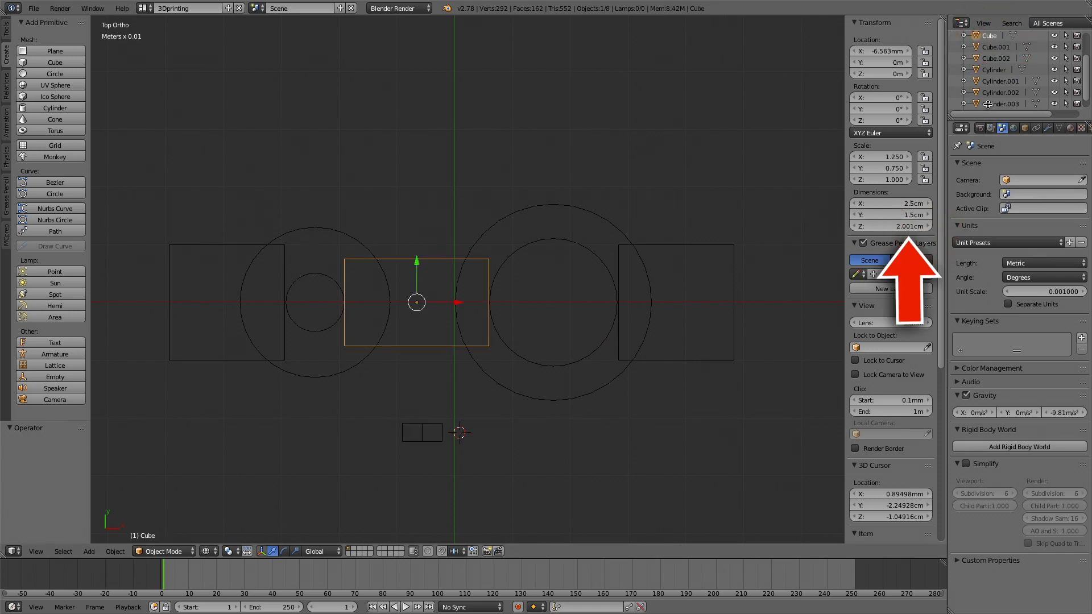
{"action": "left_click", "coordinate": [996, 48]}
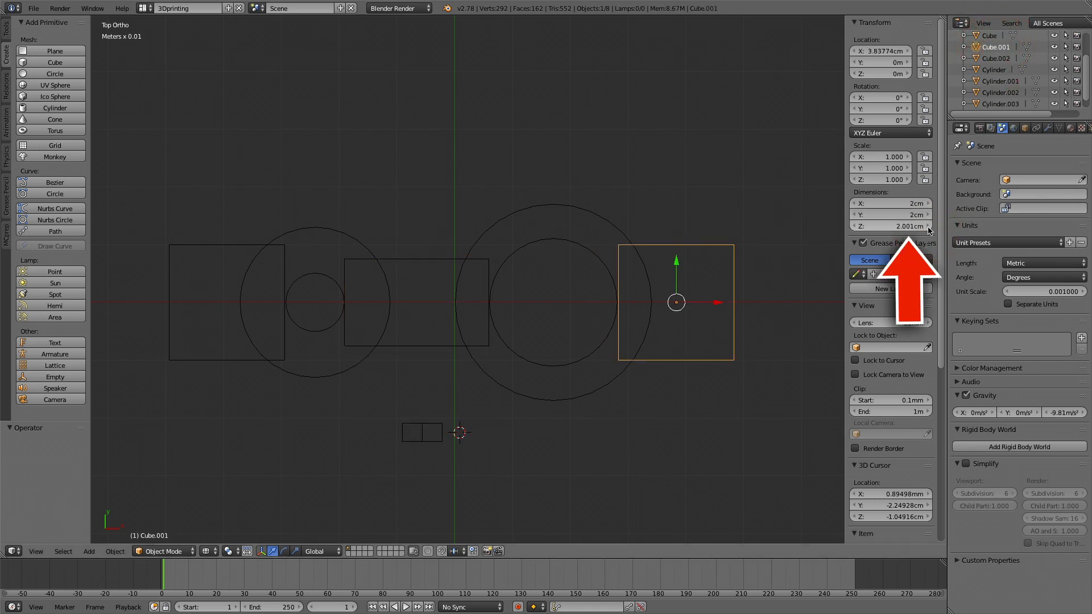
{"action": "left_click", "coordinate": [995, 58]}
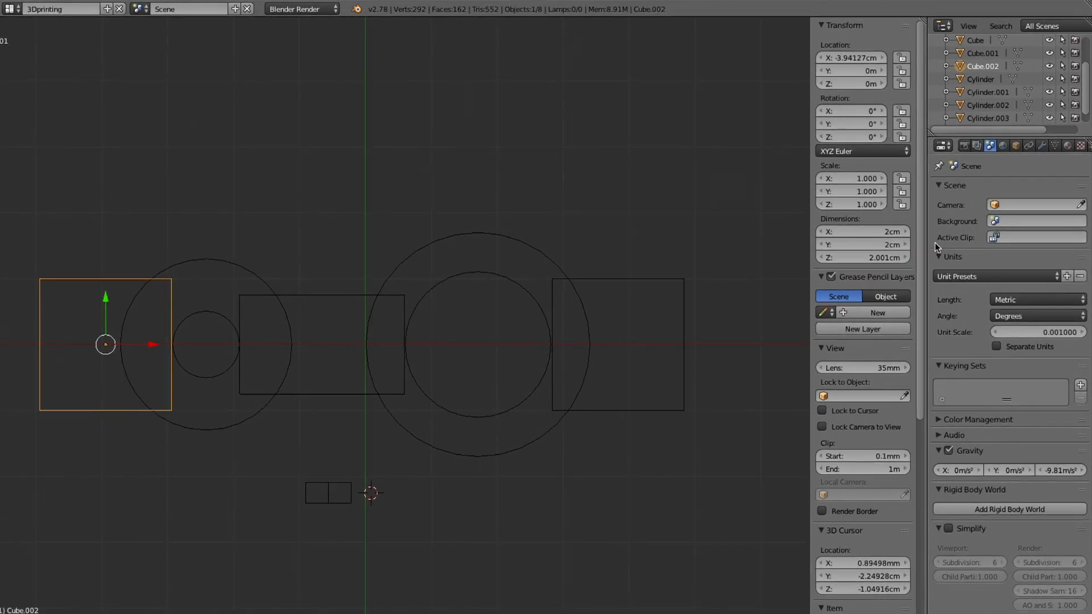
- Add a Boolean modifier to the central cube (Cube) using Union with Cylinder
{"action": "left_click_drag", "start_coordinate": [1083, 103], "coordinate": [1087, 77]}
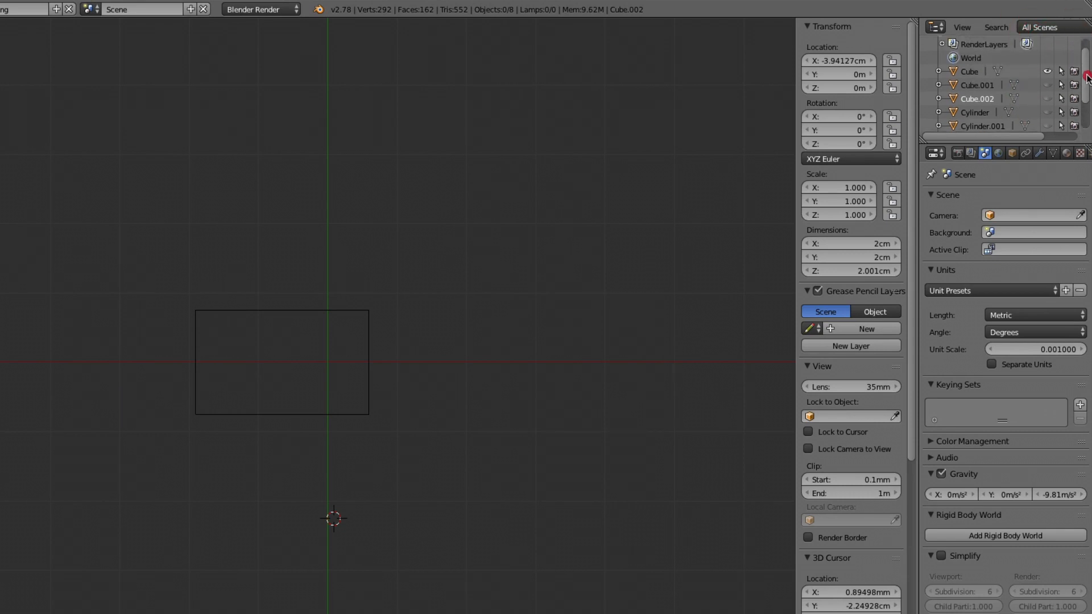
{"action": "left_click", "coordinate": [969, 72]}
{"action": "left_click", "coordinate": [1039, 153]}
{"action": "left_click", "coordinate": [1025, 199]}
{"action": "left_click", "coordinate": [814, 246]}
{"action": "left_click", "coordinate": [965, 278]}
{"action": "left_click", "coordinate": [967, 264]}
{"action": "left_click", "coordinate": [1031, 277]}
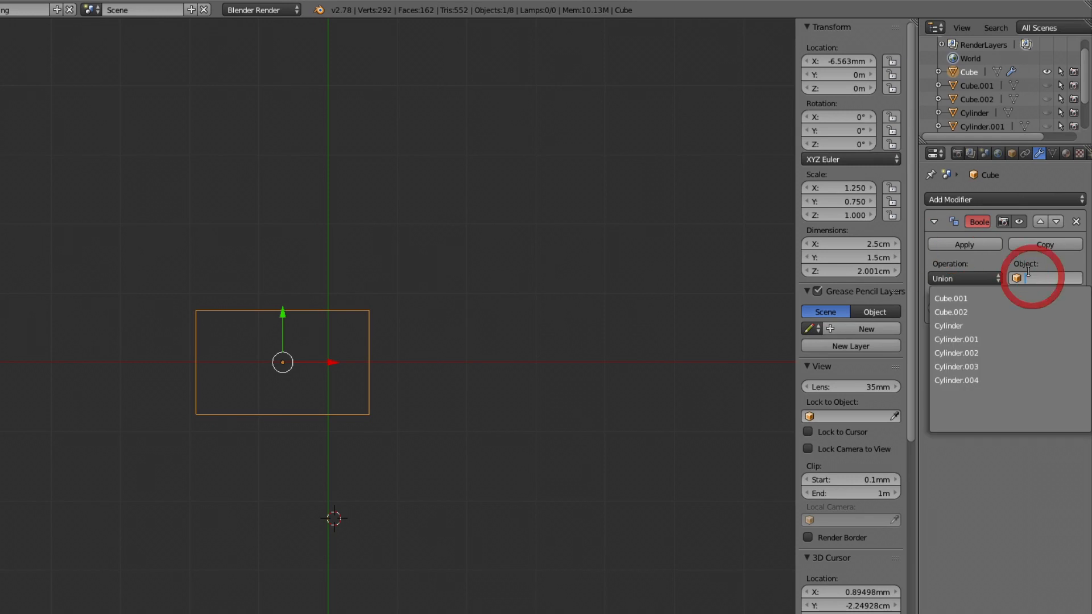
{"action": "left_click", "coordinate": [1019, 326]}
- Add a second Boolean modifier to the central cube using Union with Cylinder.001
{"action": "left_click", "coordinate": [979, 278]}
{"action": "left_click", "coordinate": [1005, 199]}
{"action": "left_click", "coordinate": [831, 276]}
{"action": "left_click", "coordinate": [966, 397]}
{"action": "left_click", "coordinate": [961, 364]}
{"action": "left_click", "coordinate": [1045, 397]}
{"action": "left_click", "coordinate": [984, 454]}
- Add a third Boolean modifier to the central cube using Union with Cube.001
{"action": "left_click", "coordinate": [987, 200]}
{"action": "left_click", "coordinate": [848, 263]}
{"action": "left_click", "coordinate": [977, 514]}
{"action": "left_click", "coordinate": [971, 484]}
{"action": "left_click", "coordinate": [1029, 514]}
{"action": "left_click", "coordinate": [1008, 532]}
- Add a fourth Boolean modifier to the central cube using Union with Cube.002
{"action": "left_click", "coordinate": [980, 199]}
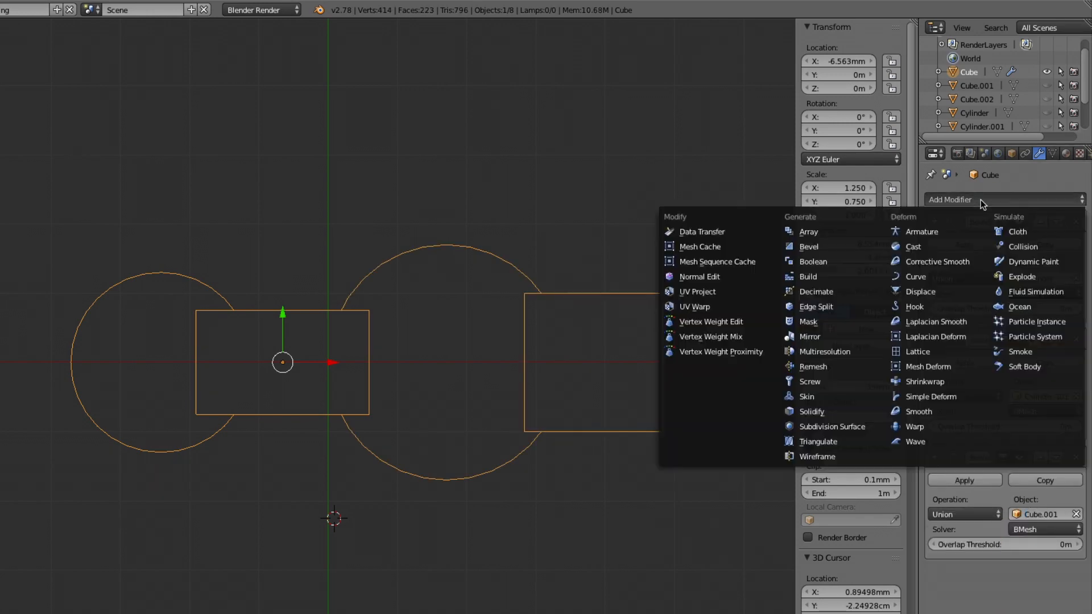
{"action": "left_click", "coordinate": [817, 262]}
{"action": "left_click", "coordinate": [966, 510]}
{"action": "left_click", "coordinate": [964, 601]}
{"action": "left_click", "coordinate": [1043, 510]}
{"action": "left_click", "coordinate": [978, 393]}
- Add two Boolean Difference modifiers to the central cube, one cutting Cylinder.003 and the other cutting Cylinder.002
{"action": "left_click", "coordinate": [1038, 78]}
{"action": "left_click", "coordinate": [792, 143]}
{"action": "scroll", "coordinate": [973, 509], "scroll_direction": "down", "scroll_amount": 3}
{"action": "left_click", "coordinate": [1034, 563]}
{"action": "left_click", "coordinate": [962, 485]}
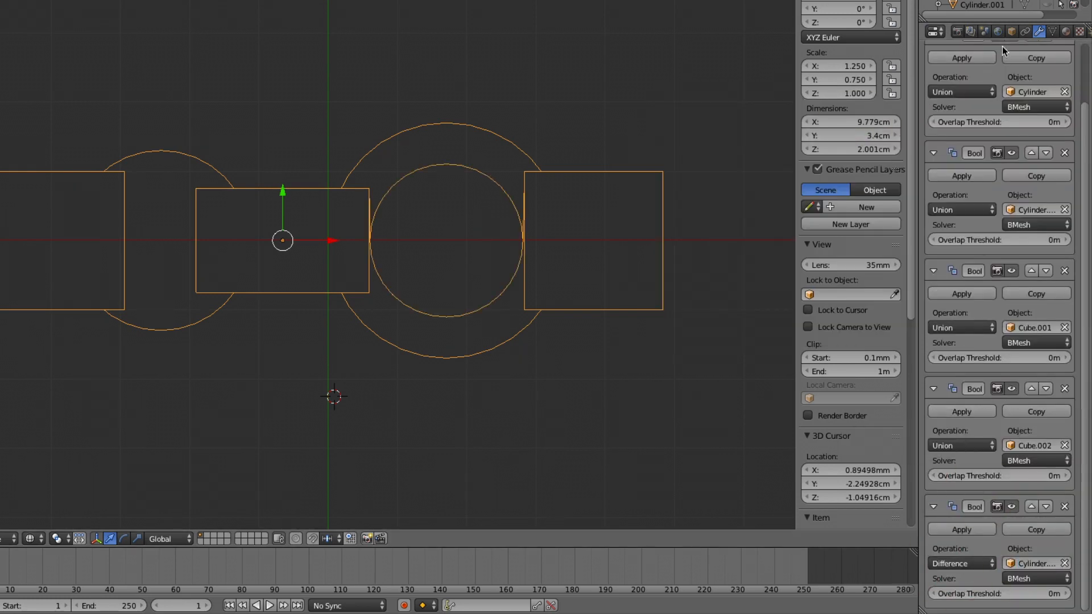
{"action": "left_click", "coordinate": [1035, 565]}
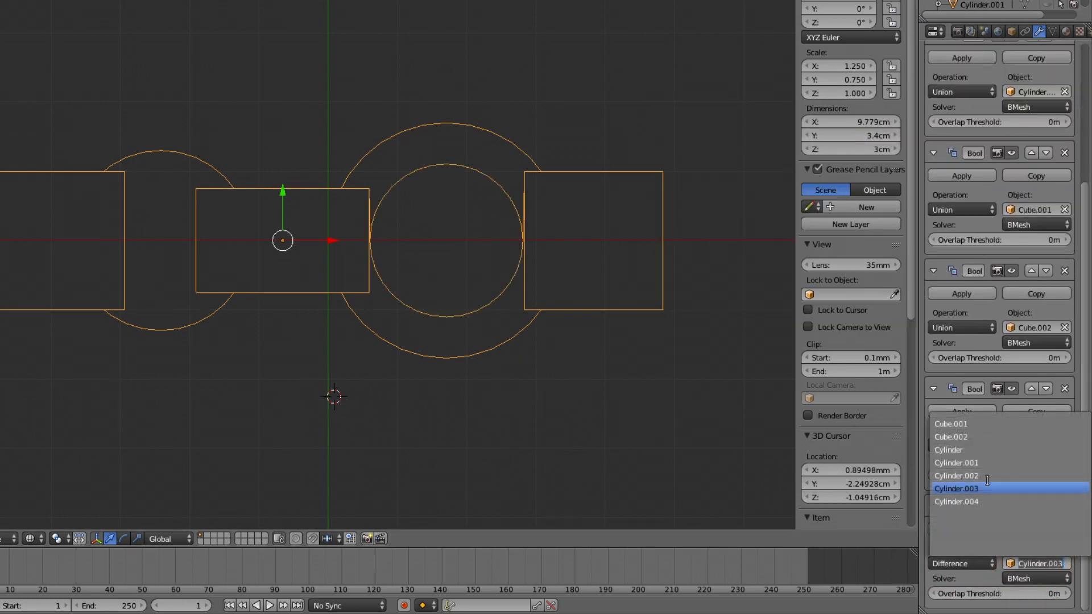
{"action": "left_click", "coordinate": [981, 475]}
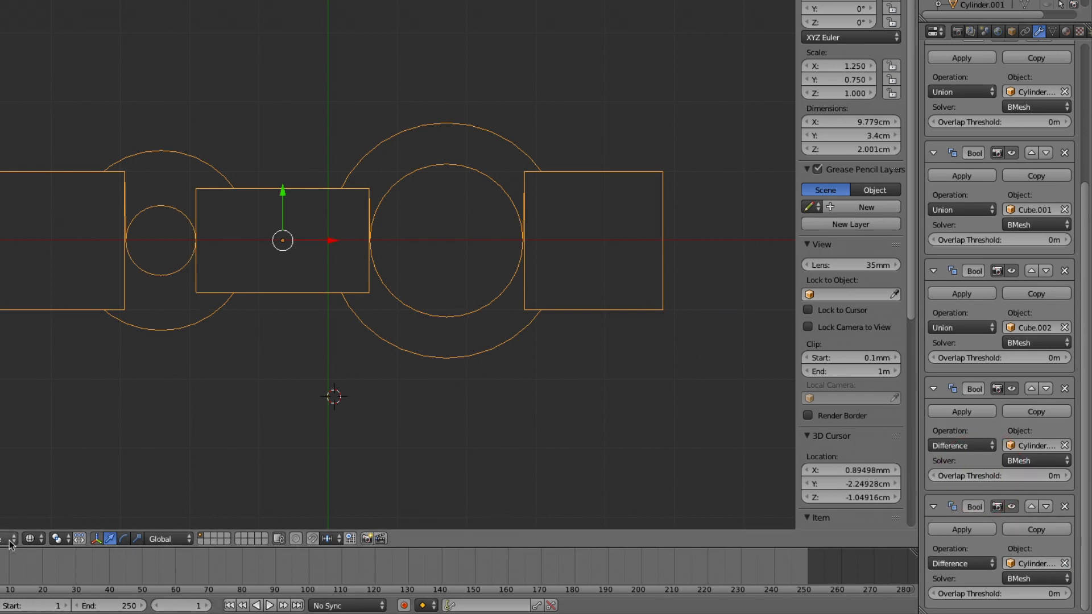
- Display the model in Solid shading and inspect the joined part with its two holes at an angle
{"action": "left_click", "coordinate": [29, 539]}
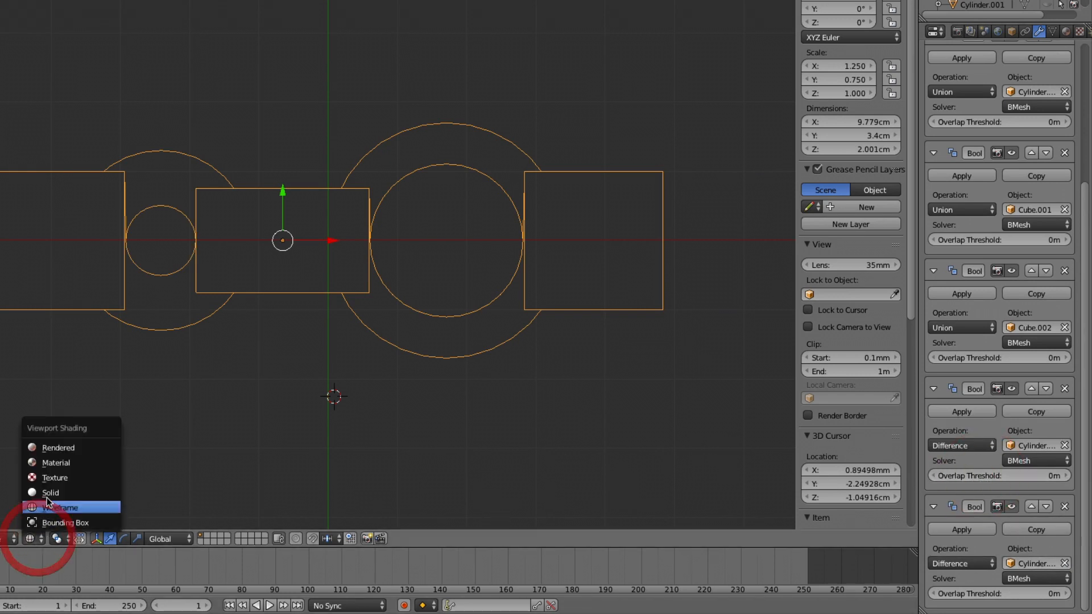
{"action": "left_click", "coordinate": [52, 490]}
{"action": "mouse_move", "coordinate": [261, 470]}
{"action": "middle_mouse_down"}
{"action": "mouse_move", "coordinate": [213, 521]}
{"action": "mouse_move", "coordinate": [273, 471]}
{"action": "mouse_move", "coordinate": [283, 361]}
{"action": "mouse_move", "coordinate": [361, 402]}
{"action": "mouse_move", "coordinate": [223, 383]}
{"action": "mouse_move", "coordinate": [251, 390]}
{"action": "mouse_move", "coordinate": [246, 470]}
{"action": "mouse_move", "coordinate": [261, 480]}
{"action": "mouse_move", "coordinate": [276, 427]}
{"action": "mouse_move", "coordinate": [270, 403]}
{"action": "middle_mouse_up"}
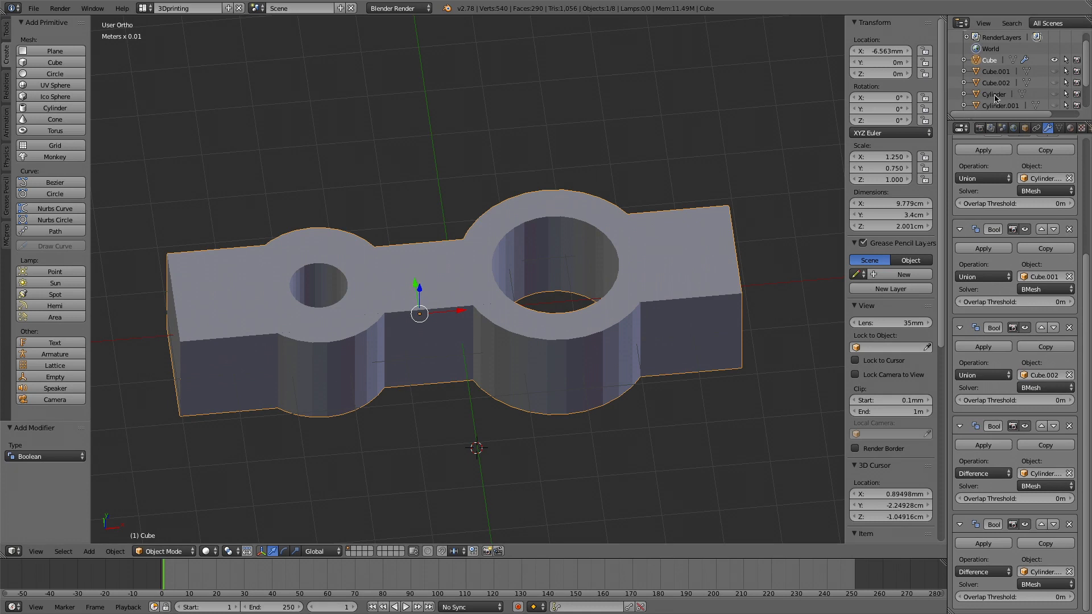
- Apply all six Boolean modifiers on the central cube
{"action": "scroll", "coordinate": [985, 154], "scroll_direction": "up", "scroll_amount": 7}
{"action": "left_click", "coordinate": [988, 204]}
{"action": "left_click", "coordinate": [989, 204]}
{"action": "left_click", "coordinate": [988, 204]}
{"action": "left_click", "coordinate": [988, 204]}
{"action": "left_click", "coordinate": [989, 204]}
{"action": "left_click", "coordinate": [988, 203]}
- Save the project on the Desktop under the new name armature2.blend
{"action": "left_click", "coordinate": [37, 8]}
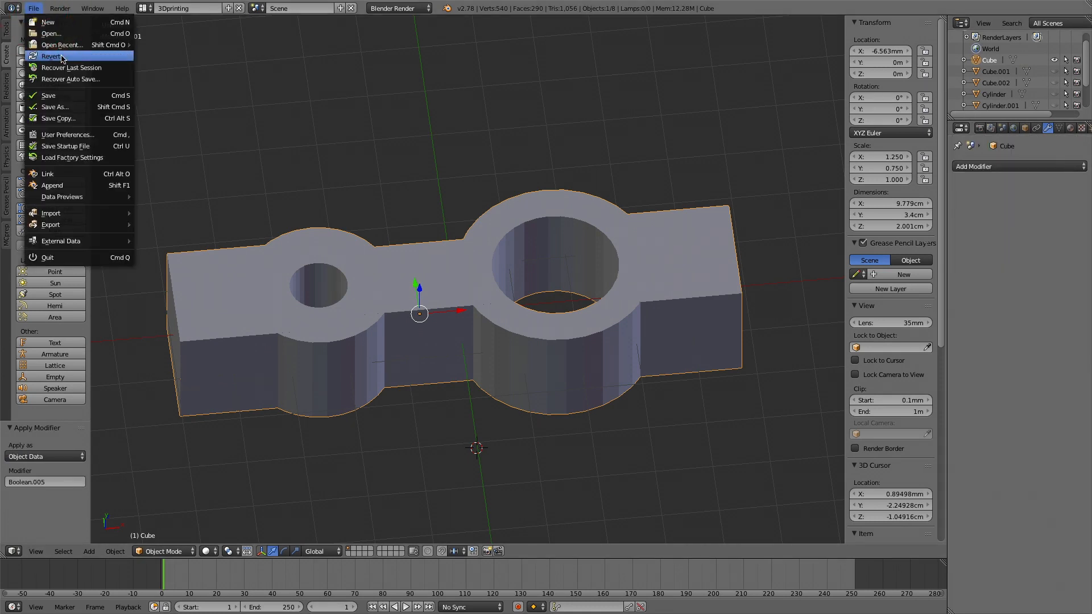
{"action": "left_click", "coordinate": [55, 107]}
{"action": "left_click", "coordinate": [174, 50]}
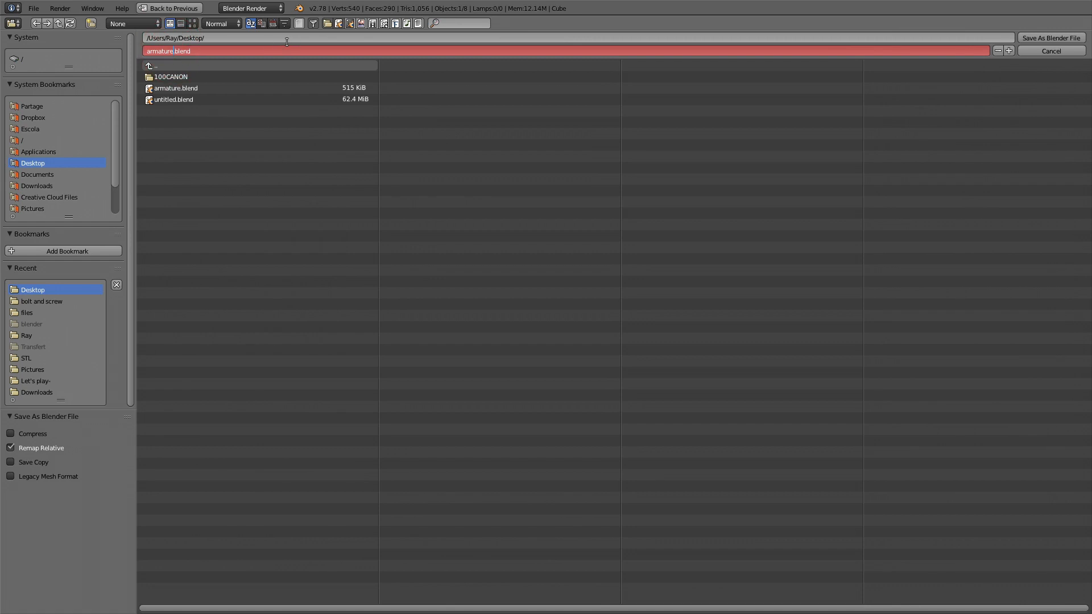
{"action": "type", "text": "2"}
{"action": "key", "text": "Return"}
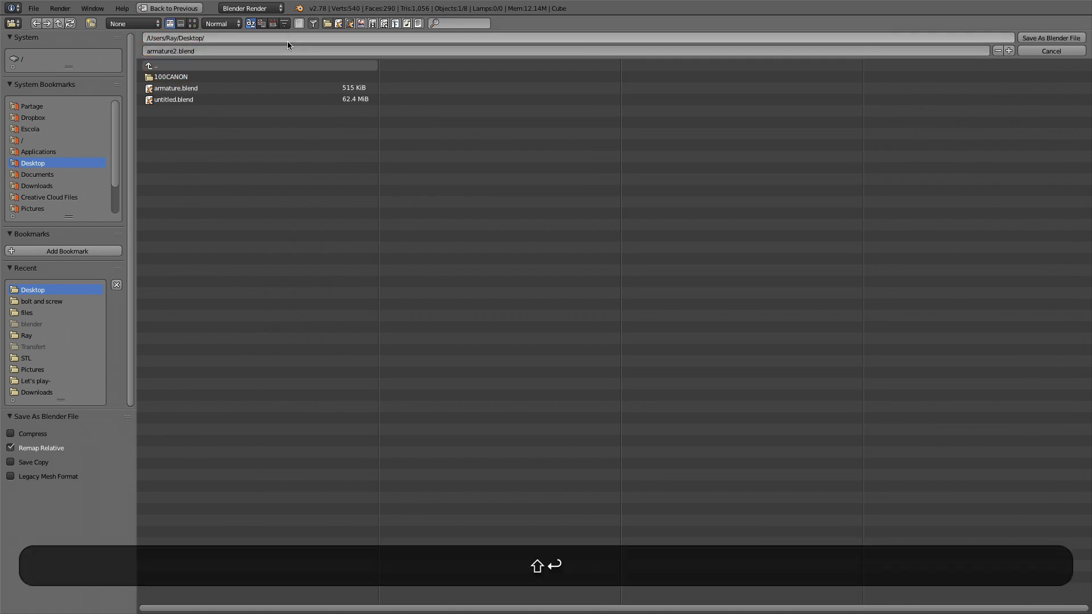
{"action": "left_click", "coordinate": [1054, 36]}
- Display the part in Wireframe from the front view and unhide the hexagonal Cylinder.004
{"action": "key", "text": "KP_1"}
{"action": "left_click", "coordinate": [209, 551]}
{"action": "left_click", "coordinate": [231, 521]}
{"action": "scroll", "coordinate": [1050, 91], "scroll_direction": "down", "scroll_amount": 3}
{"action": "left_click", "coordinate": [1052, 104]}
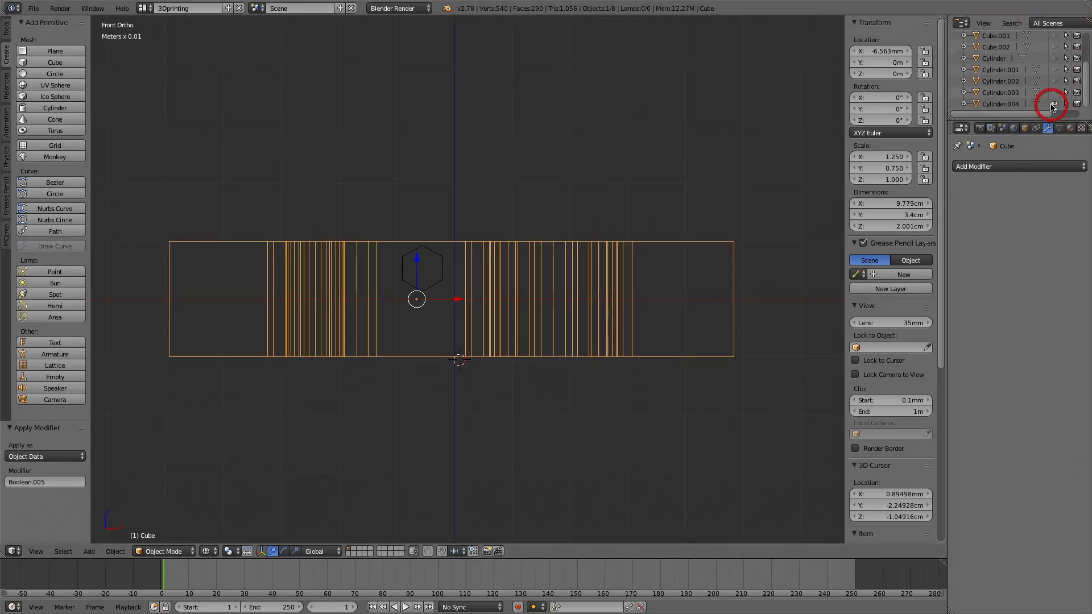
- Select the hexagonal Cylinder.004 and shift it about -0.98 mm along Y
{"action": "scroll", "coordinate": [472, 305], "scroll_direction": "up", "scroll_amount": 4}
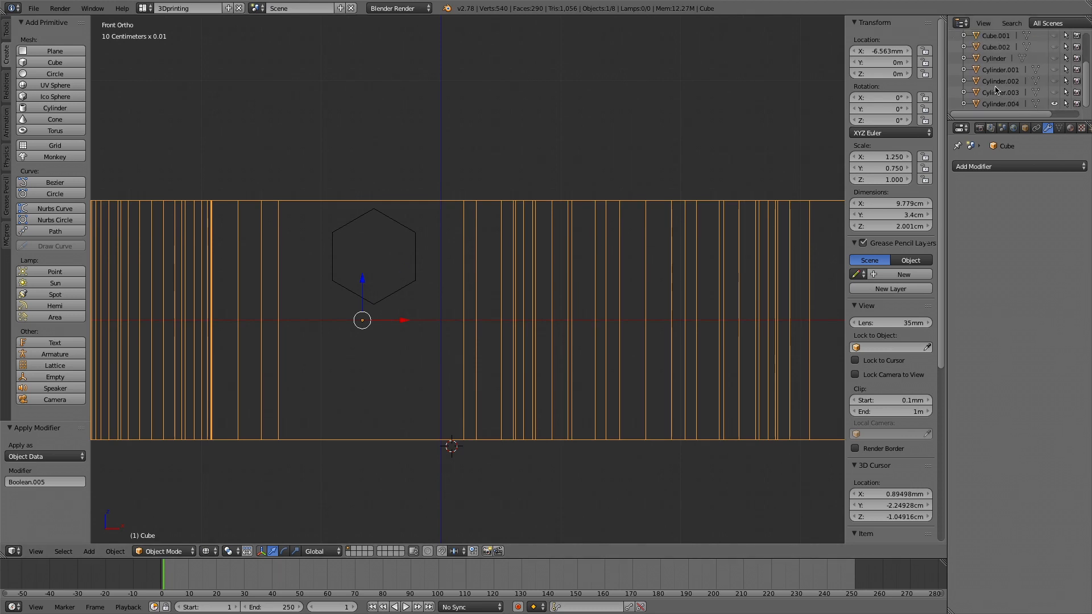
{"action": "left_click", "coordinate": [999, 104]}
{"action": "left_click_drag", "start_coordinate": [378, 219], "coordinate": [375, 226]}
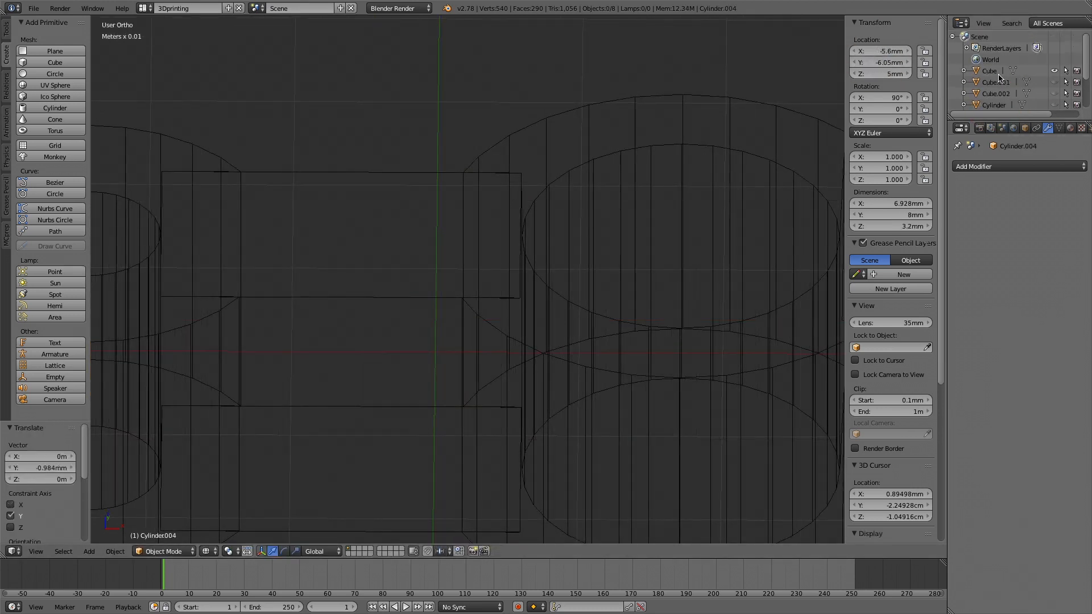
- Cut the hexagonal Cylinder.004 out of the main part with a Boolean modifier and apply it
{"action": "left_click", "coordinate": [1000, 167]}
{"action": "left_click", "coordinate": [859, 218]}
{"action": "left_click", "coordinate": [987, 232]}
{"action": "left_click", "coordinate": [987, 232]}
{"action": "left_click", "coordinate": [1054, 232]}
{"action": "left_click", "coordinate": [1023, 317]}
{"action": "left_click", "coordinate": [981, 205]}
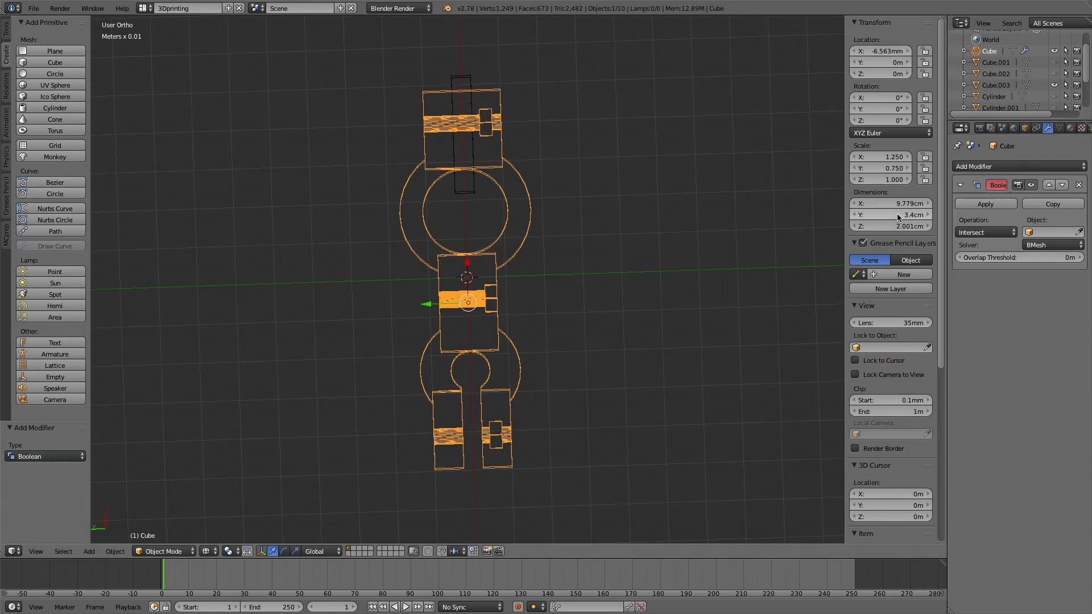
- Set the main part's Boolean modifier to Difference with Cube.003 and apply it
{"action": "left_click", "coordinate": [986, 232]}
{"action": "left_click", "coordinate": [986, 196]}
{"action": "left_click", "coordinate": [1053, 232]}
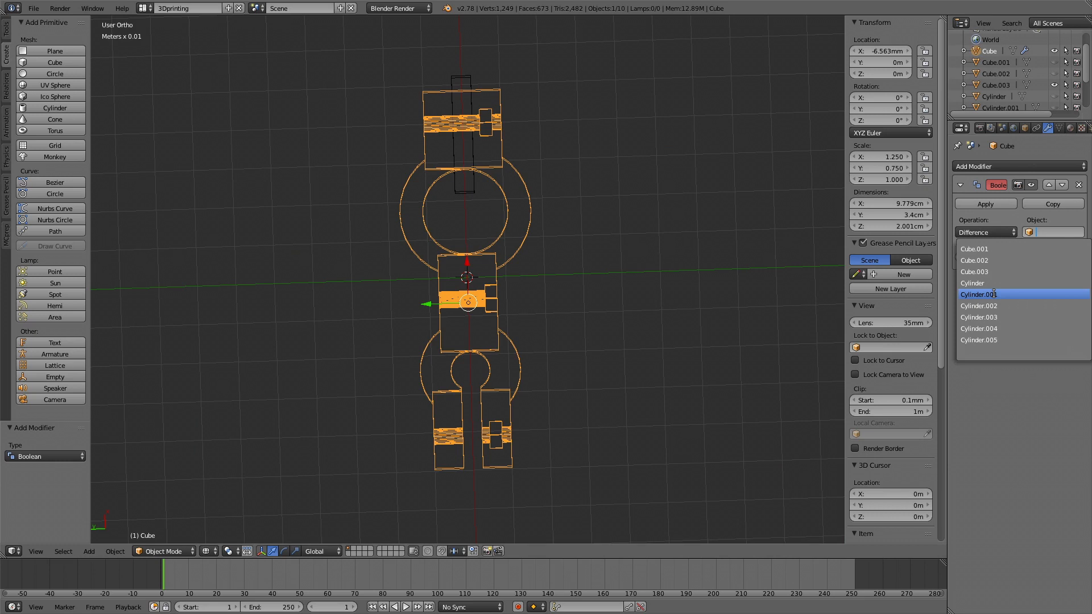
{"action": "left_click", "coordinate": [977, 271]}
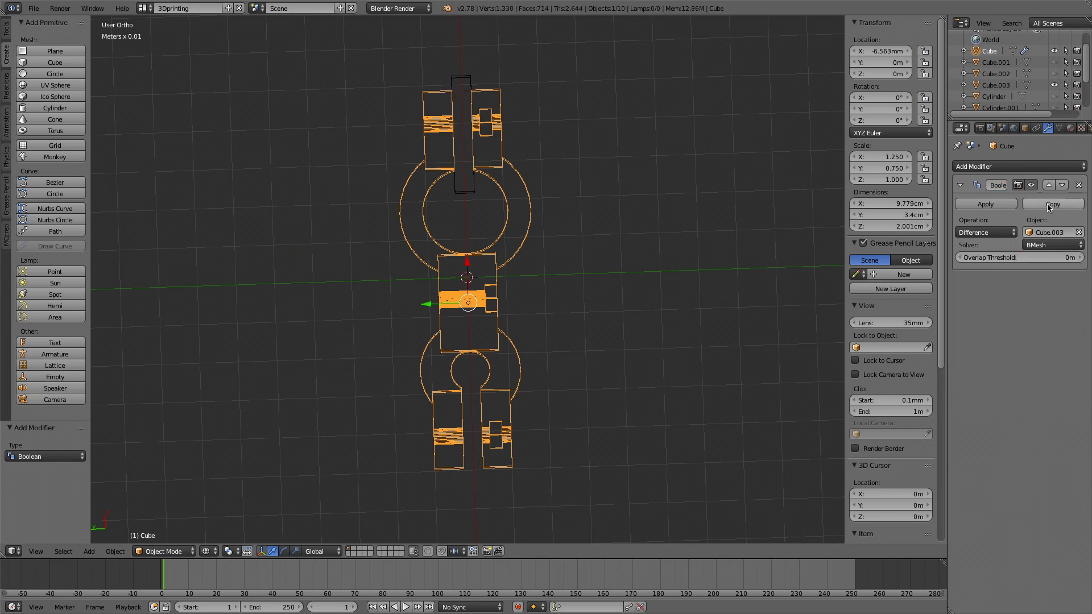
{"action": "left_click", "coordinate": [980, 205]}
- Hide the Cube.003 cutter so only the slotted part remains in view
{"action": "scroll", "coordinate": [1023, 108], "scroll_direction": "down", "scroll_amount": 3}
{"action": "scroll", "coordinate": [1018, 100], "scroll_direction": "down", "scroll_amount": 2}
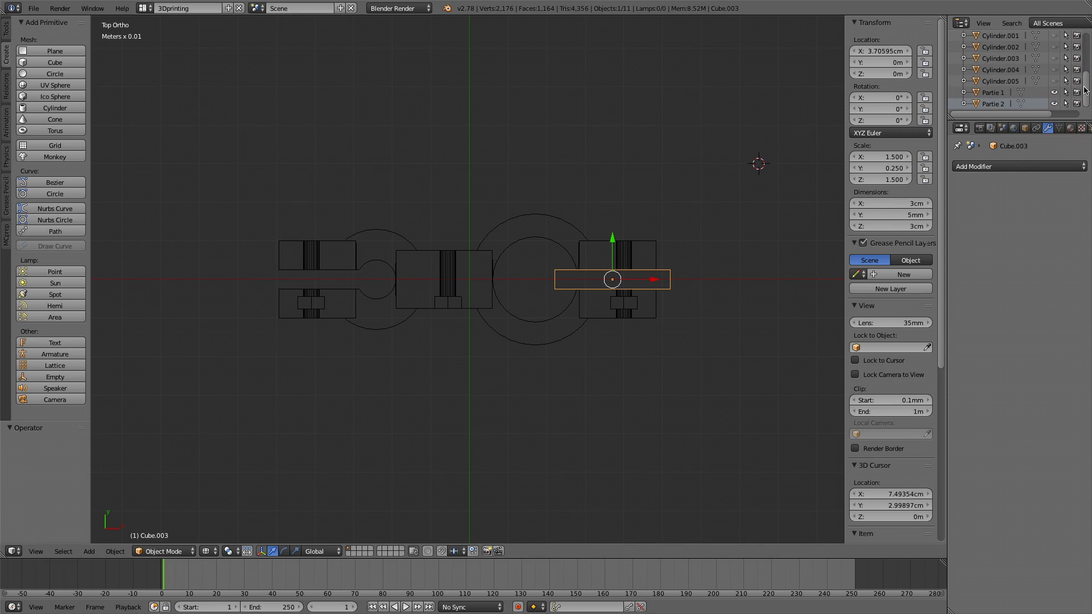
{"action": "scroll", "coordinate": [1047, 82], "scroll_direction": "up", "scroll_amount": 3}
{"action": "left_click", "coordinate": [1054, 74]}
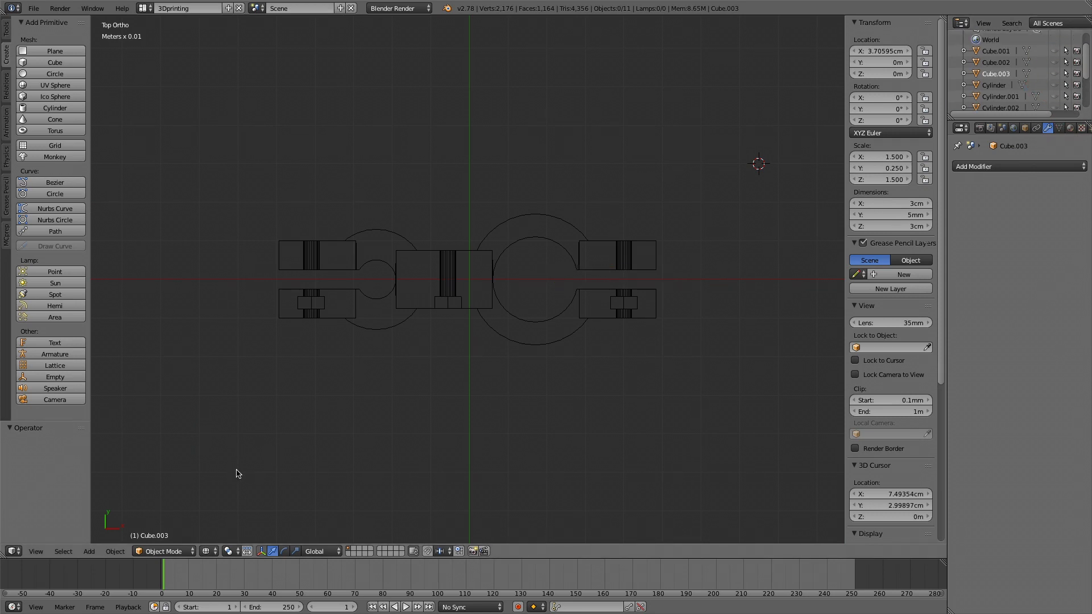
{"action": "key", "text": "Tab"}
{"action": "left_click", "coordinate": [182, 551]}
{"action": "left_click", "coordinate": [210, 551]}
{"action": "key", "text": "Tab"}
{"action": "left_click", "coordinate": [181, 550]}
{"action": "left_click", "coordinate": [181, 550]}
{"action": "left_click", "coordinate": [211, 551]}
{"action": "left_click", "coordinate": [212, 554]}
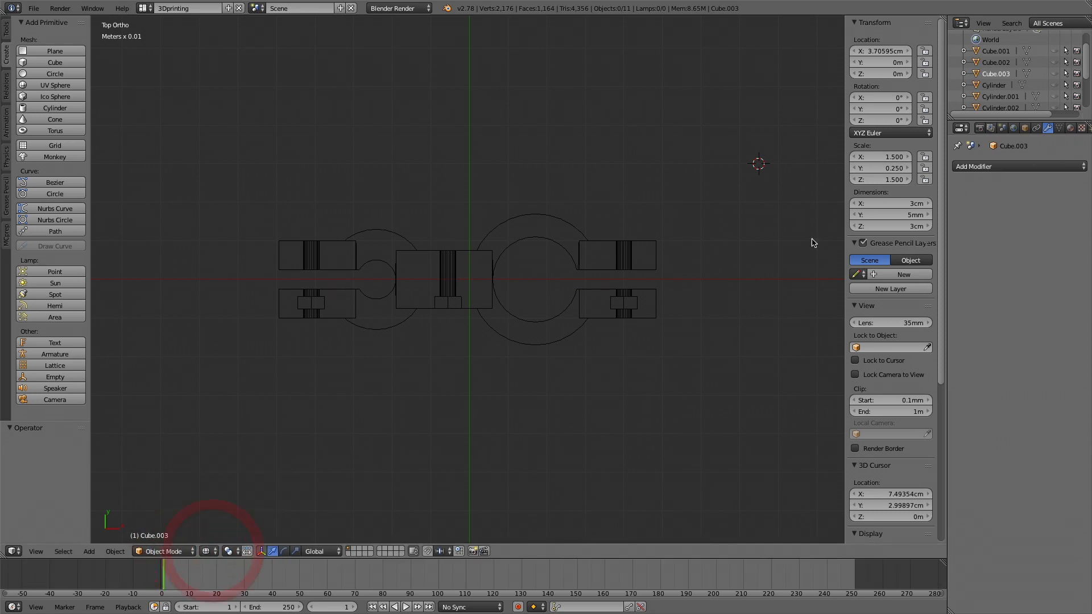
- Bisect the whole mesh of Partie 1 in Edit Mode along a lengthwise line through its middle
{"action": "scroll", "coordinate": [1035, 74], "scroll_direction": "down", "scroll_amount": 3}
{"action": "right_click", "coordinate": [646, 233]}
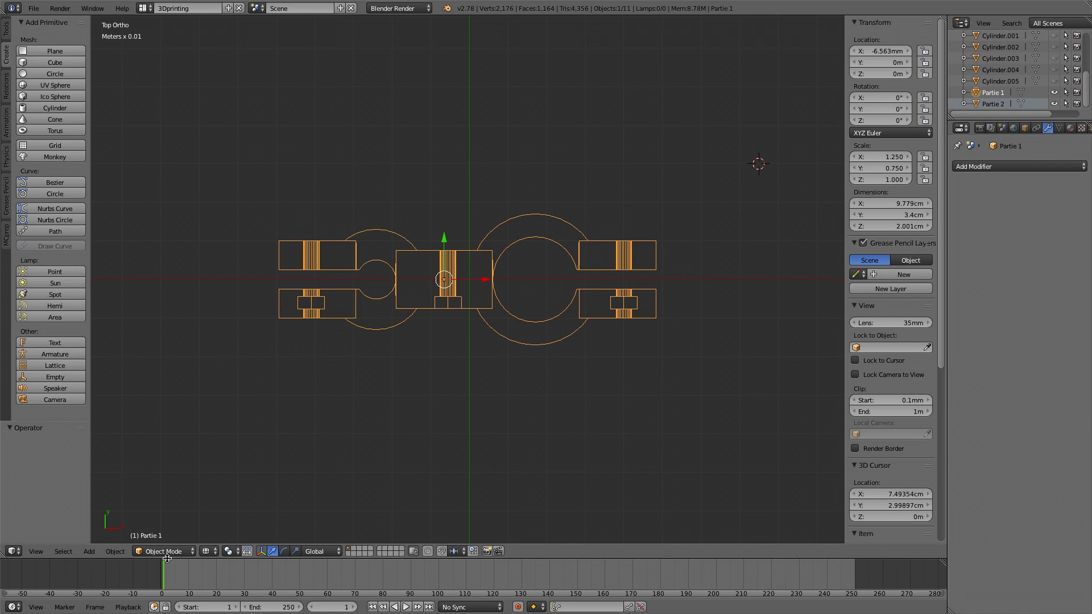
{"action": "key", "text": "Tab"}
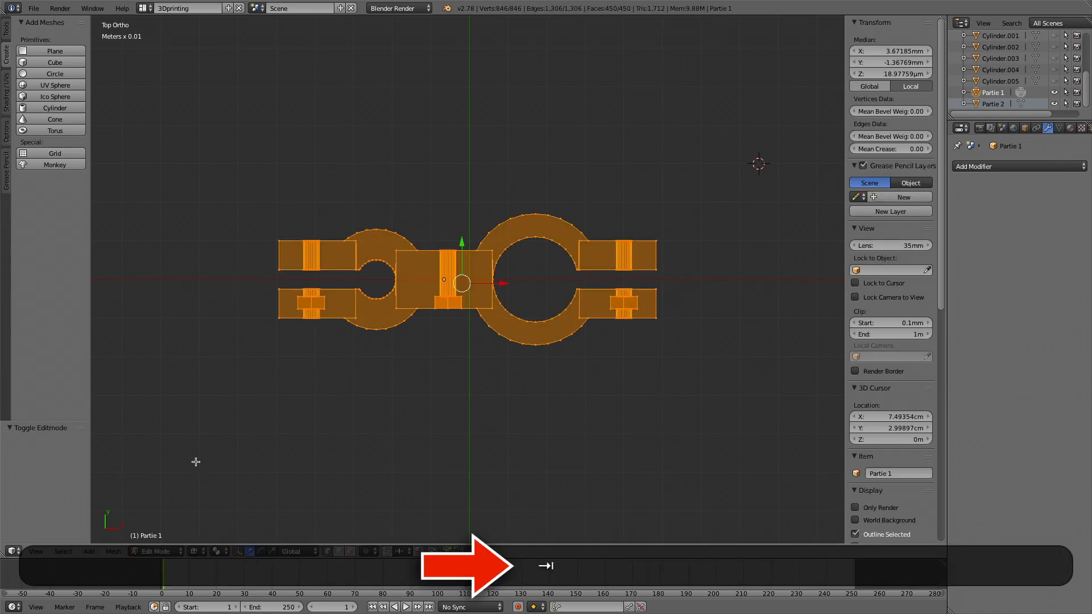
{"action": "left_click", "coordinate": [113, 552]}
{"action": "mouse_move", "coordinate": [147, 386]}
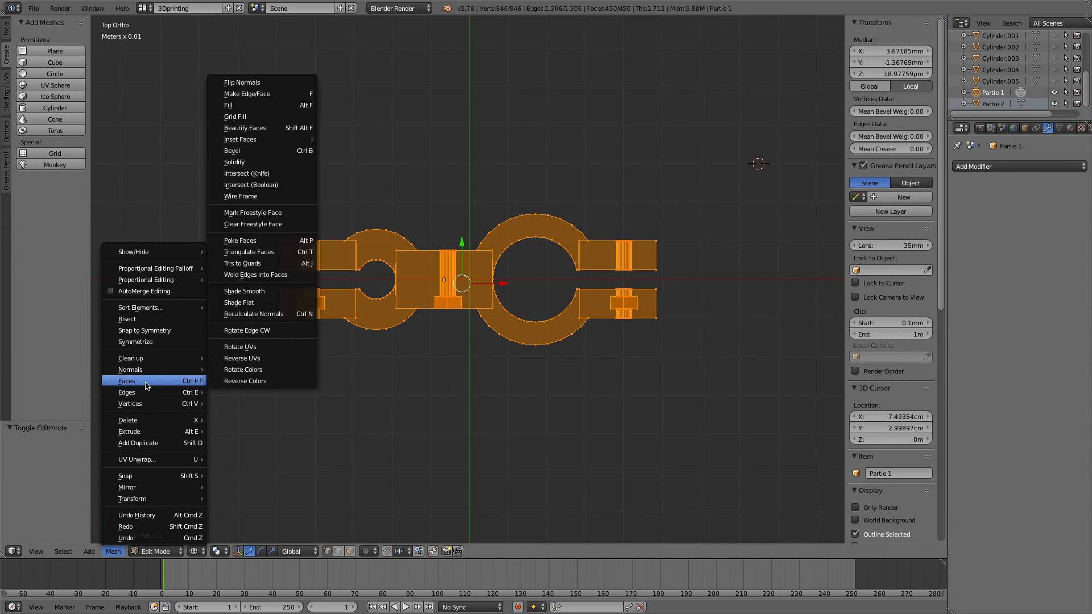
{"action": "left_click", "coordinate": [143, 320]}
{"action": "left_click_drag", "start_coordinate": [334, 279], "coordinate": [535, 279]}
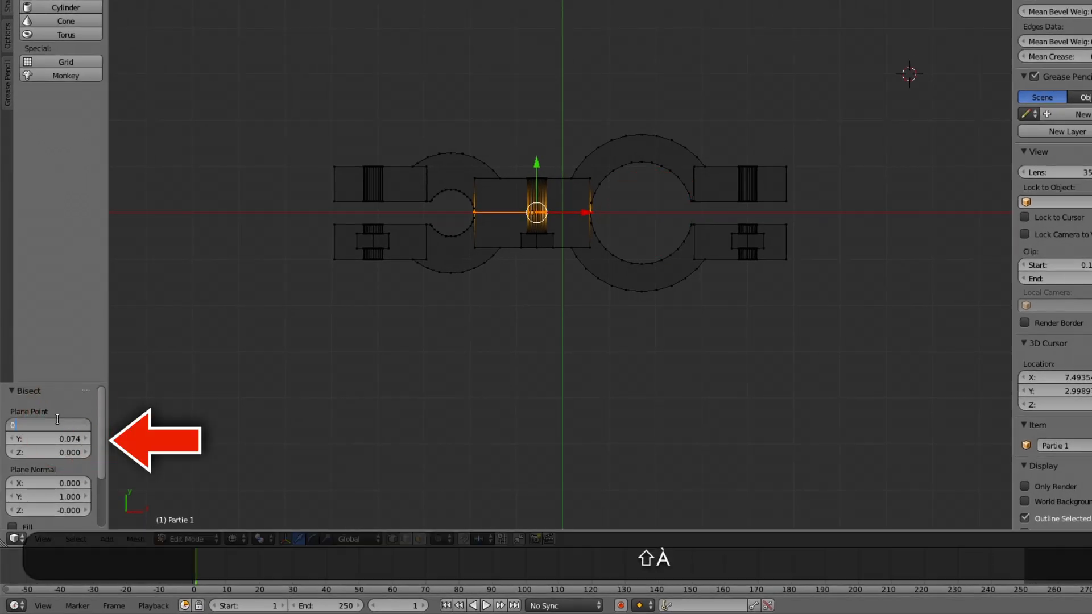
- Set the bisect plane point of Partie 1 to X 0 and Y 0, and enable Fill and Clear Inner
{"action": "key", "text": "Tab"}
{"action": "type", "text": "0"}
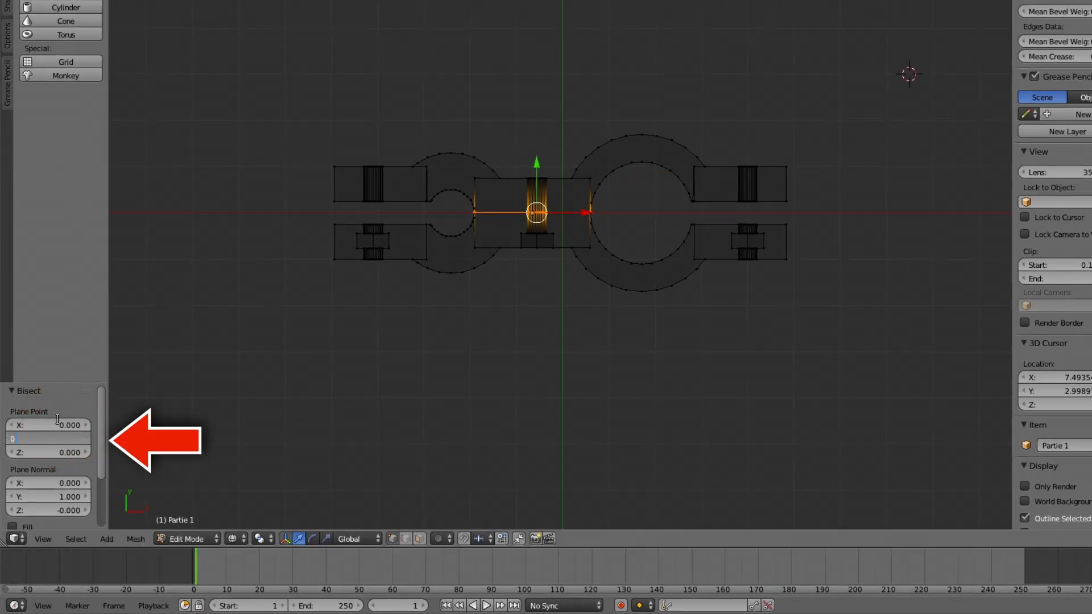
{"action": "key", "text": "Return"}
{"action": "left_click_drag", "start_coordinate": [102, 474], "coordinate": [105, 529]}
{"action": "left_click", "coordinate": [19, 455]}
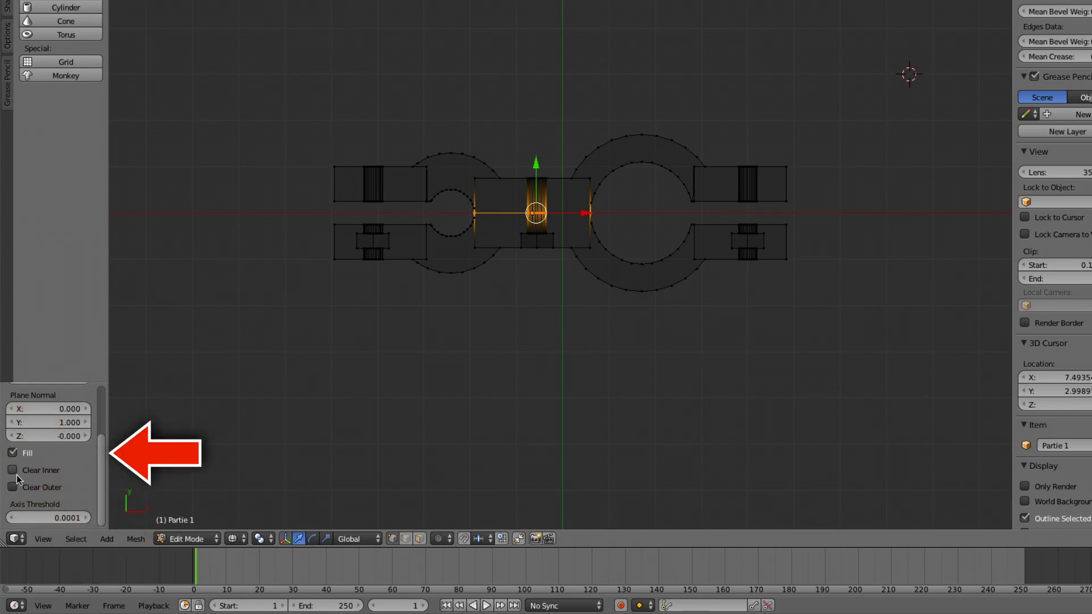
{"action": "left_click", "coordinate": [13, 472]}
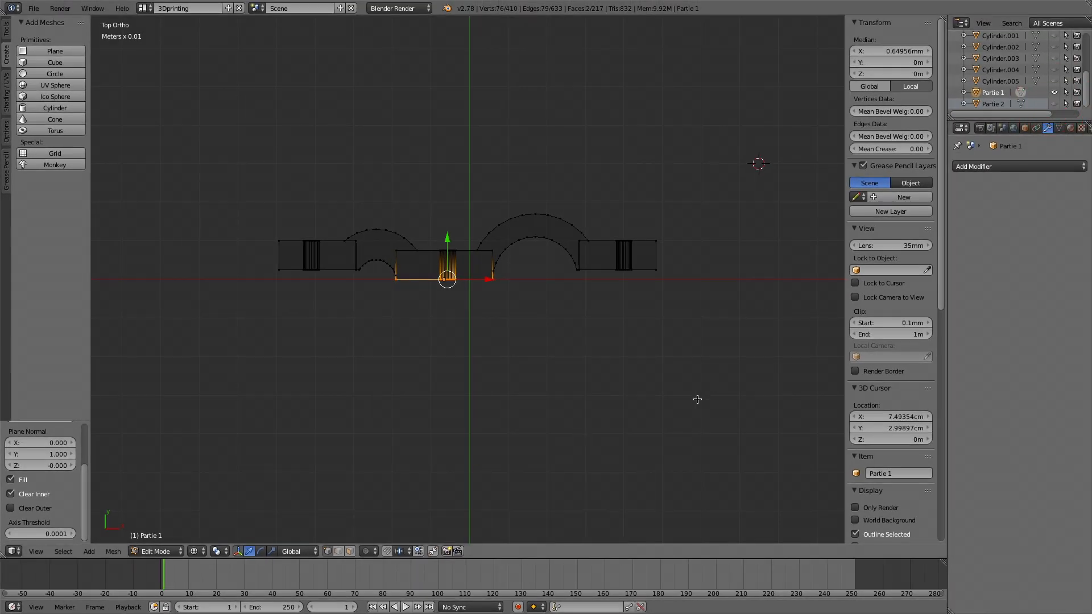
{"action": "middle_click_drag", "start_coordinate": [658, 417], "coordinate": [658, 358]}
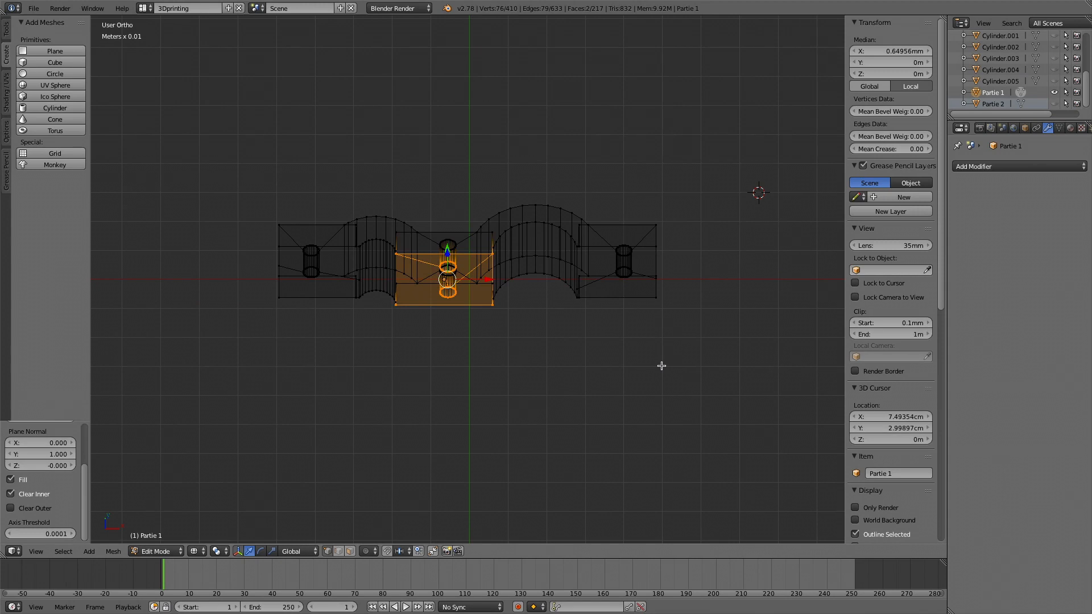
{"action": "key", "text": "Return"}
{"action": "key", "text": "Return"}
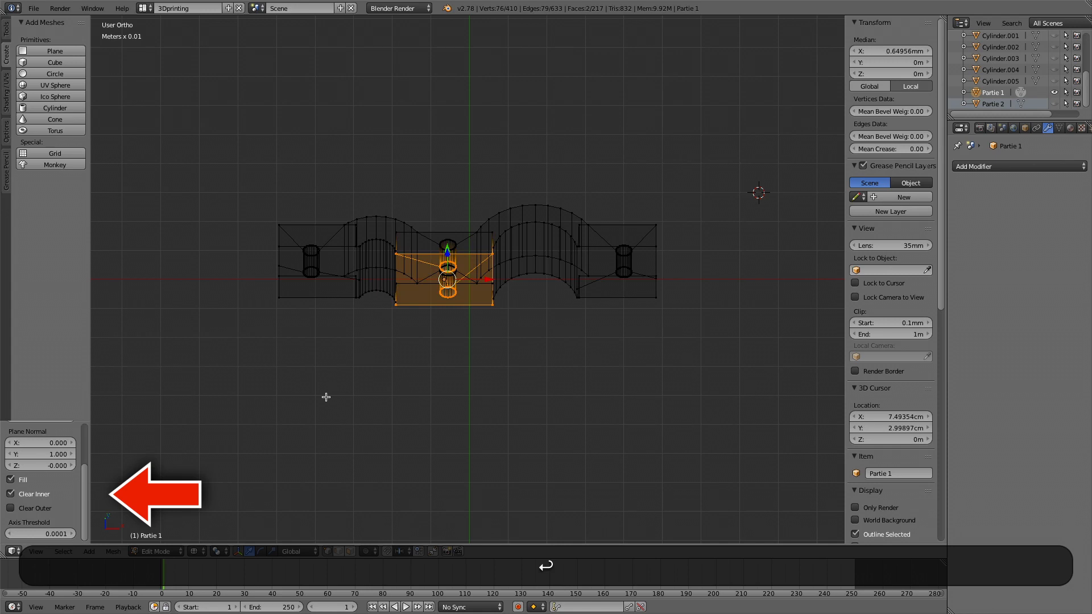
{"action": "mouse_move", "coordinate": [84, 507]}
{"action": "left_mouse_down"}
{"action": "mouse_move", "coordinate": [83, 462]}
{"action": "mouse_move", "coordinate": [82, 516]}
{"action": "left_mouse_up"}
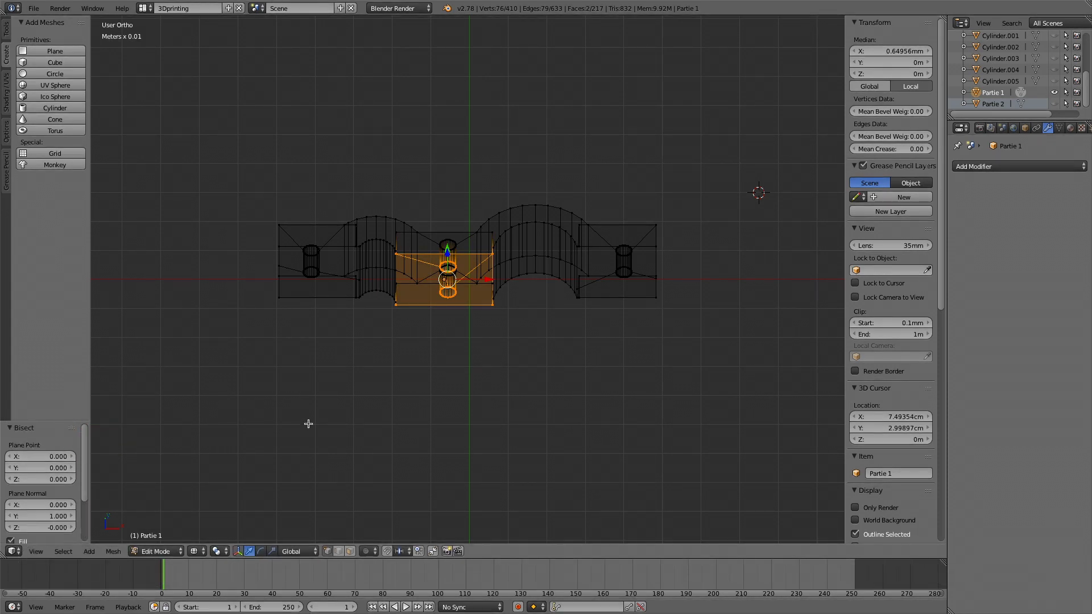
- Return to Object Mode in Solid shading and move the Partie 1 half about 1.56 cm along Y
{"action": "key", "text": "Tab"}
{"action": "key", "text": "z"}
{"action": "mouse_move", "coordinate": [219, 512]}
{"action": "middle_mouse_down"}
{"action": "mouse_move", "coordinate": [358, 500]}
{"action": "mouse_move", "coordinate": [449, 279]}
{"action": "middle_mouse_up"}
{"action": "left_click_drag", "start_coordinate": [449, 237], "coordinate": [458, 181]}
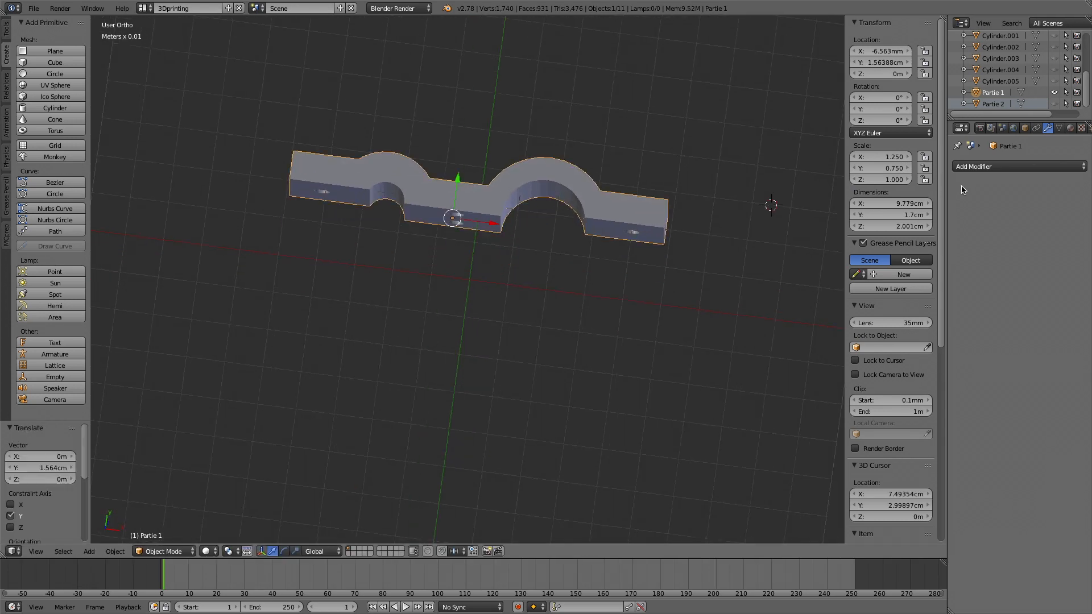
- Unhide Partie 2 and bisect its whole mesh in Edit Mode along a lengthwise line through its middle
{"action": "left_click", "coordinate": [1055, 104]}
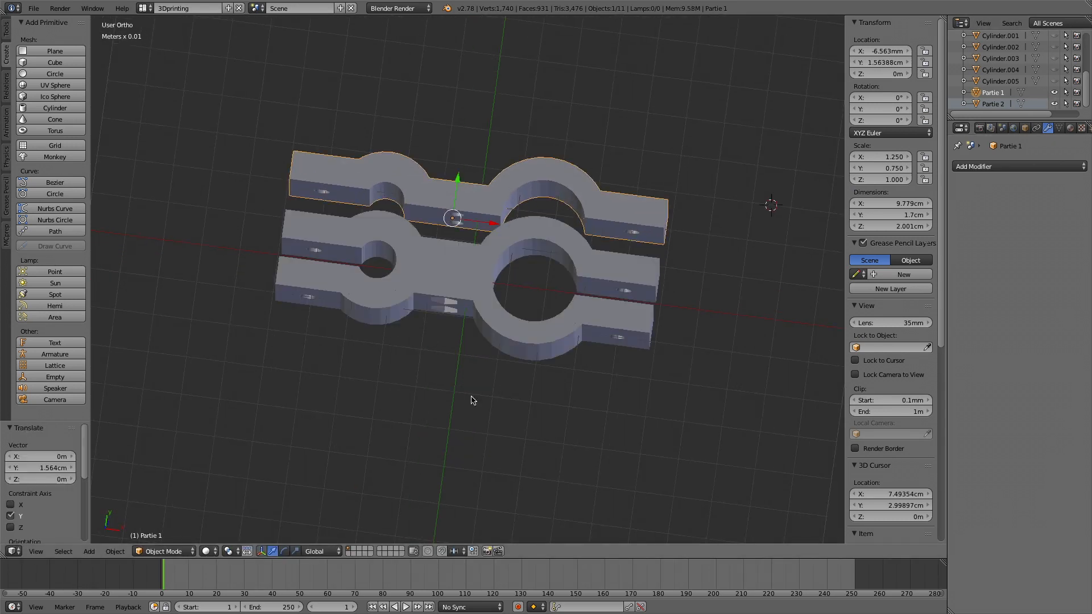
{"action": "left_click", "coordinate": [208, 552]}
{"action": "left_click", "coordinate": [223, 524]}
{"action": "left_click", "coordinate": [118, 551]}
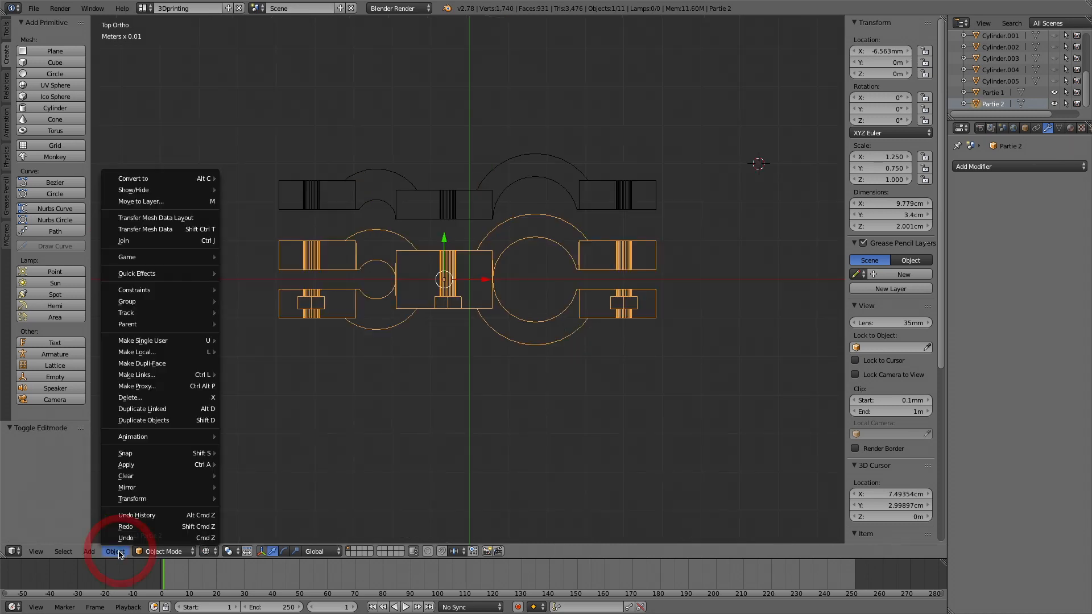
{"action": "mouse_move", "coordinate": [89, 554]}
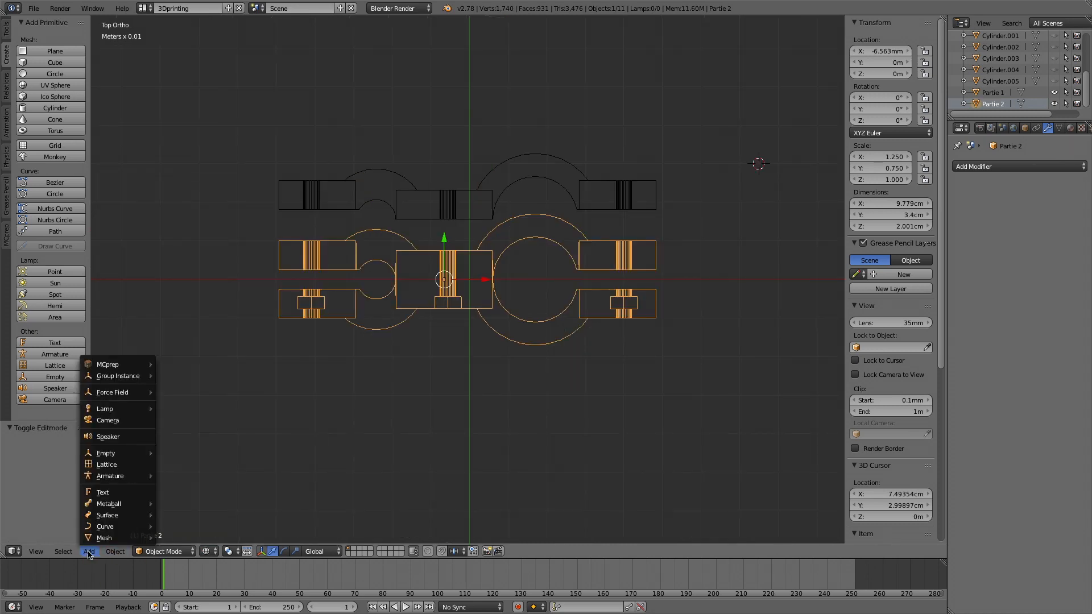
{"action": "key", "text": "Tab"}
{"action": "left_click", "coordinate": [113, 551]}
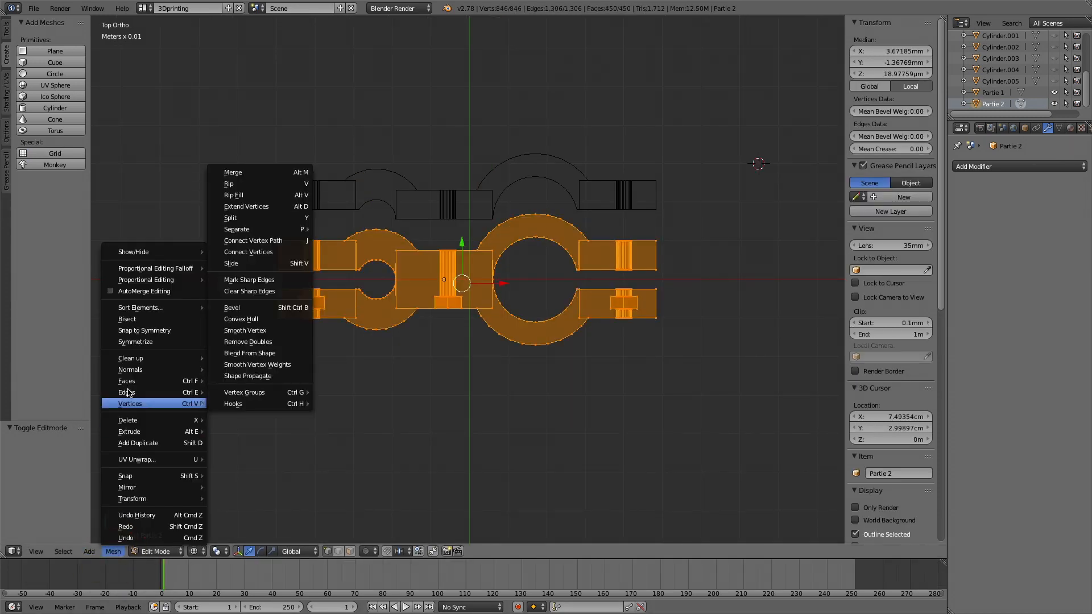
{"action": "left_click", "coordinate": [126, 319]}
{"action": "left_click_drag", "start_coordinate": [383, 280], "coordinate": [512, 280]}
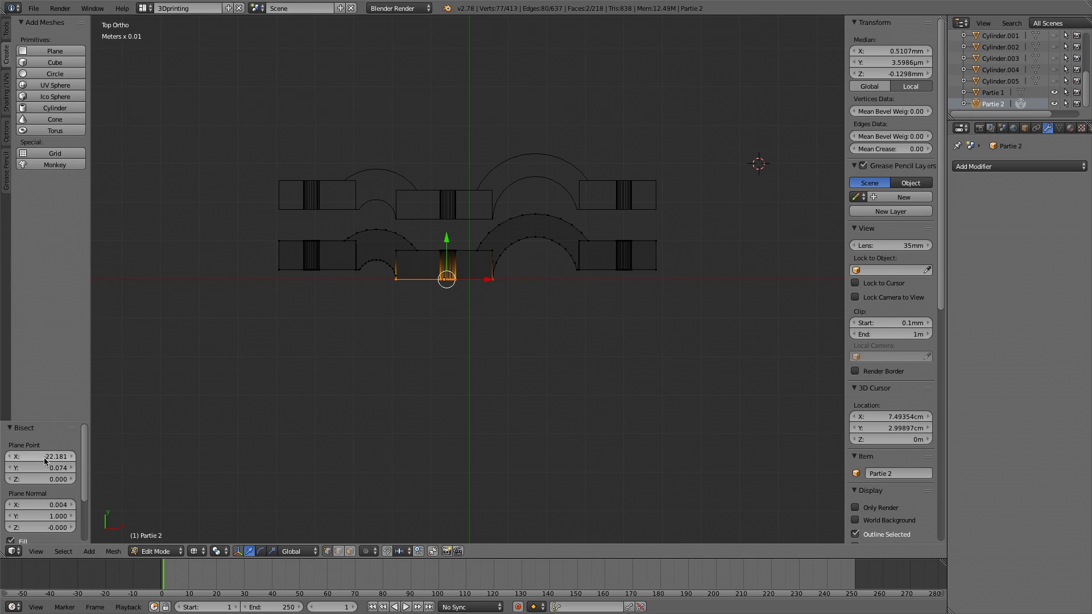
- Set the bisect plane point of Partie 2 to 0, 0, 0 and the plane normal's X to 0
{"action": "double_click", "coordinate": [52, 458]}
{"action": "type", "text": "0"}
{"action": "key", "text": "Tab"}
{"action": "type", "text": "0"}
{"action": "key", "text": "Tab"}
{"action": "type", "text": "0"}
{"action": "key", "text": "Tab"}
{"action": "type", "text": "0"}
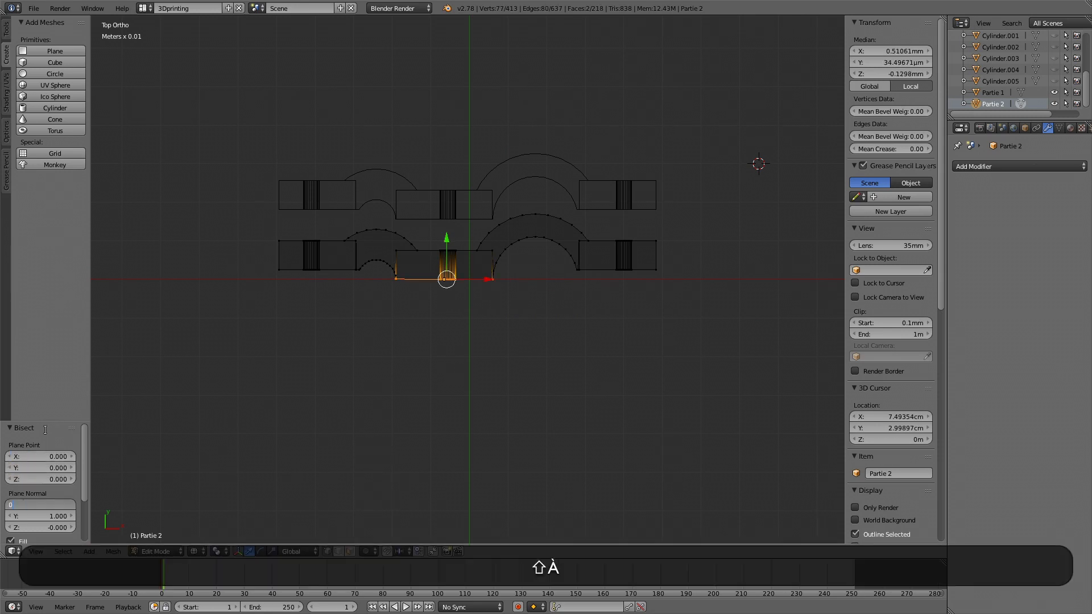
{"action": "key", "text": "Return"}
- Switch the Partie 2 bisect from Clear Inner to Clear Outer to keep the opposite half
{"action": "middle_click_drag", "start_coordinate": [190, 478], "coordinate": [256, 467]}
{"action": "scroll", "coordinate": [88, 475], "scroll_direction": "down", "scroll_amount": 3}
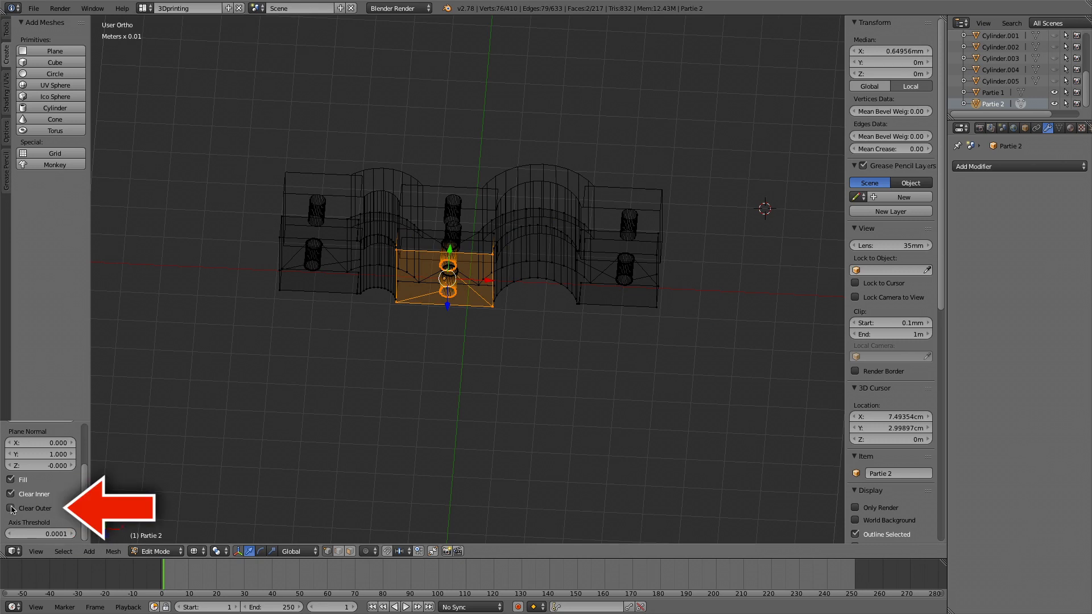
{"action": "left_click", "coordinate": [11, 508]}
{"action": "left_click", "coordinate": [11, 493]}
{"action": "middle_click_drag", "start_coordinate": [330, 435], "coordinate": [368, 362]}
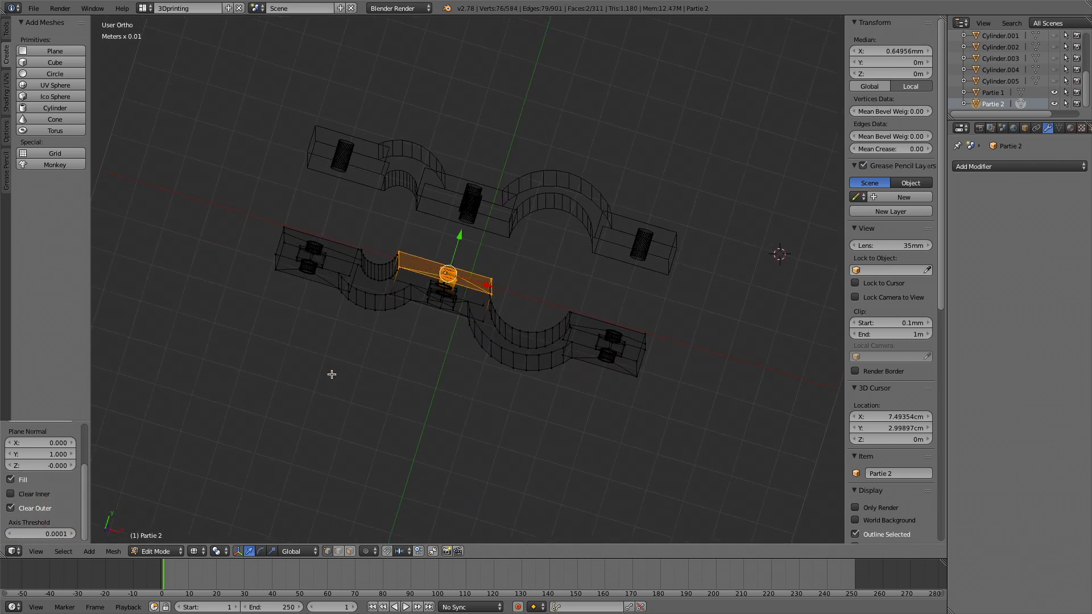
- Return to Object Mode and display both clamp halves in Solid shading at an angle
{"action": "key", "text": "a"}
{"action": "key", "text": "a"}
{"action": "key", "text": "a"}
{"action": "key", "text": "Tab"}
{"action": "left_click", "coordinate": [212, 551]}
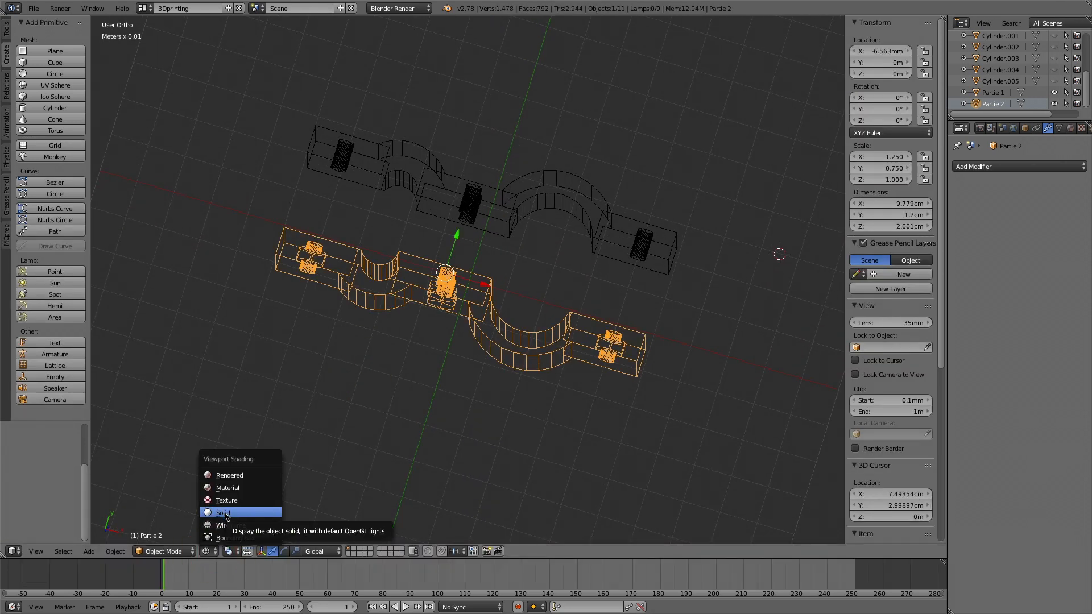
{"action": "left_click", "coordinate": [225, 515]}
{"action": "mouse_move", "coordinate": [447, 398]}
{"action": "middle_mouse_down"}
{"action": "mouse_move", "coordinate": [410, 444]}
{"action": "mouse_move", "coordinate": [397, 357]}
{"action": "middle_mouse_up"}
- Export the clamp as an STL to the Desktop, naming the file Partie 2.stl, with an export scale of 1000
{"action": "left_click", "coordinate": [993, 92]}
{"action": "left_click", "coordinate": [34, 8]}
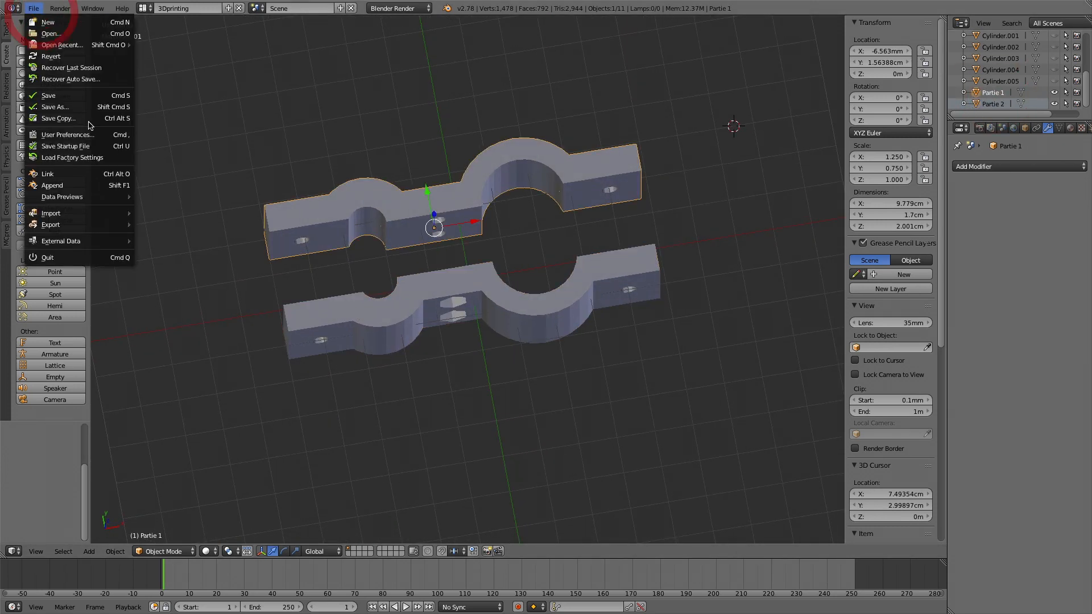
{"action": "mouse_move", "coordinate": [97, 227]}
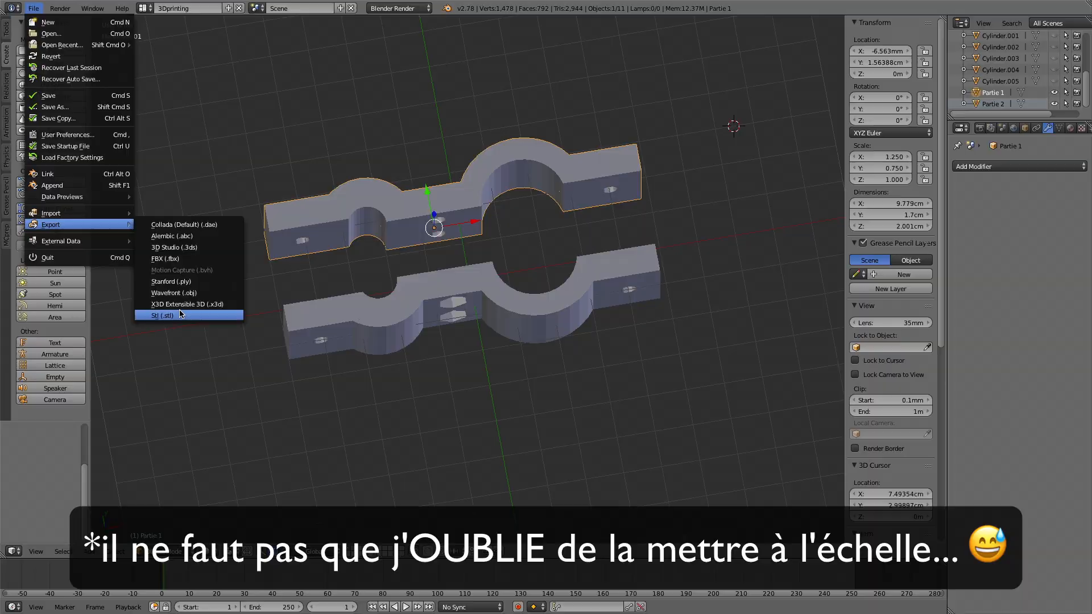
{"action": "left_click", "coordinate": [176, 315]}
{"action": "left_click", "coordinate": [166, 51]}
{"action": "left_click", "coordinate": [167, 50]}
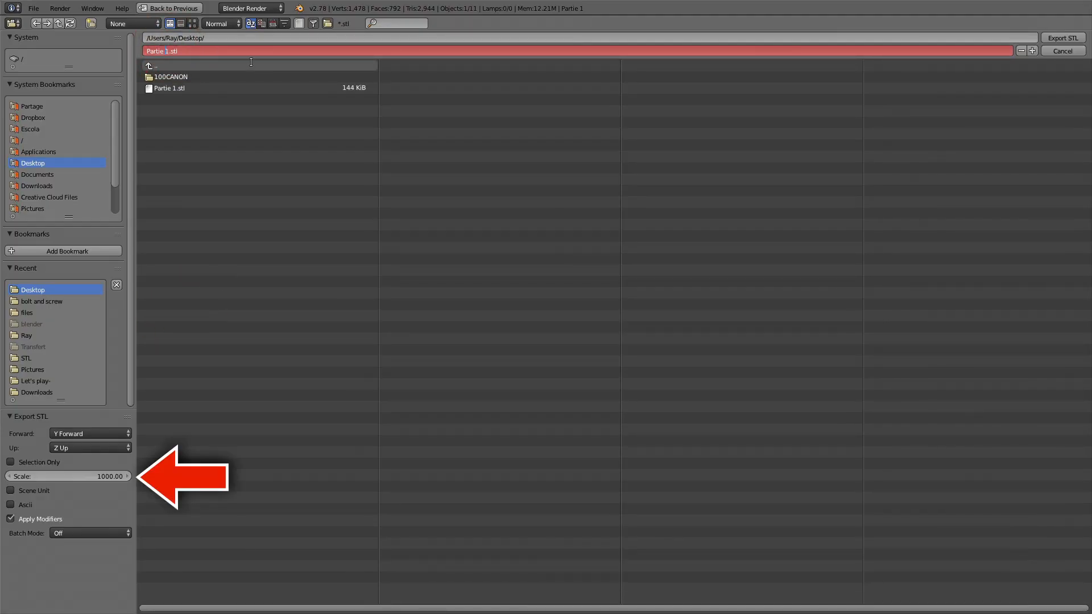
{"action": "key", "text": "Right"}
{"action": "type", "text": "2"}
{"action": "key", "text": "Return"}
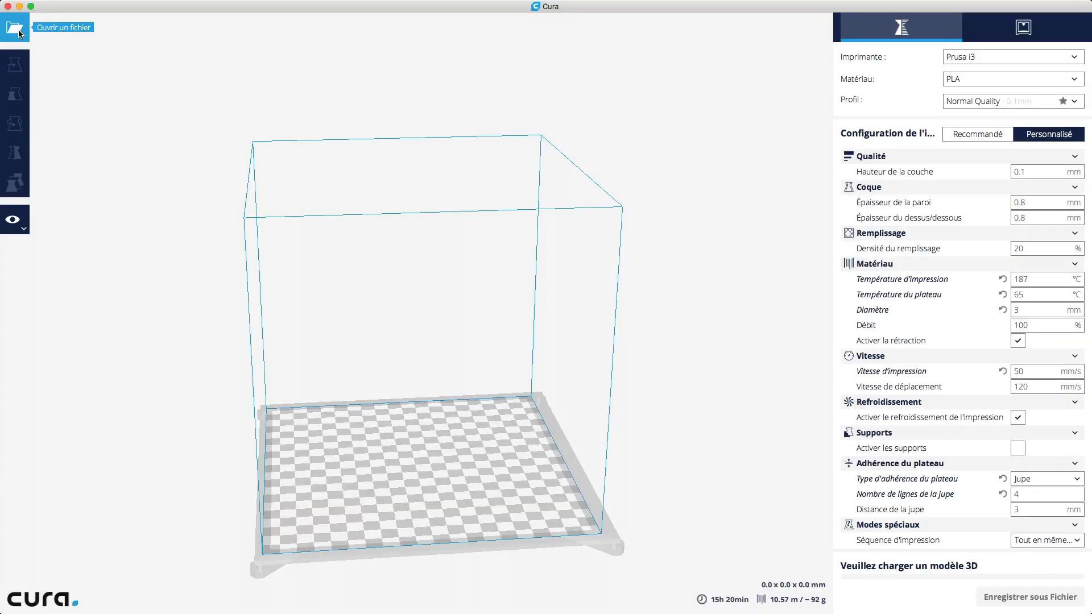
- Switch to Cura, open Partie 2.stl from the Desktop and inspect the loaded model from above
{"action": "left_click", "coordinate": [14, 28]}
{"action": "left_click", "coordinate": [501, 172]}
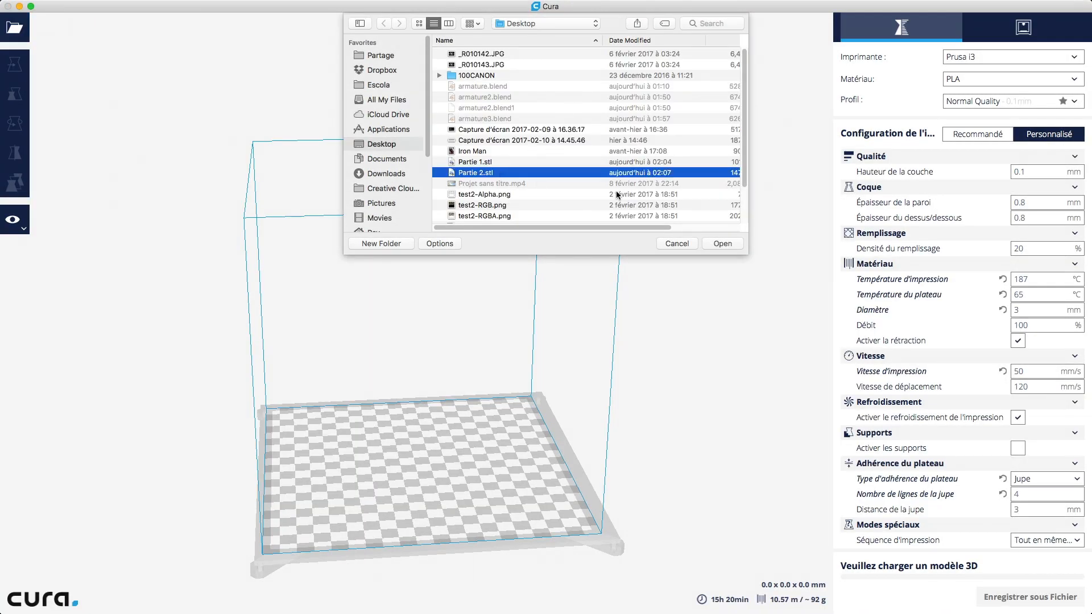
{"action": "left_click", "coordinate": [724, 244]}
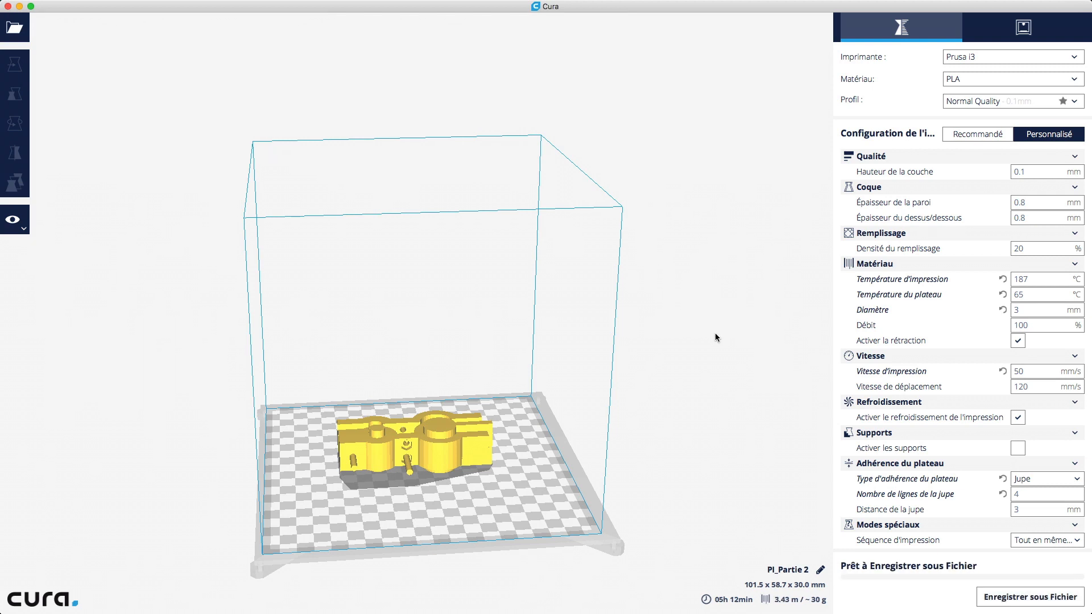
{"action": "right_click_drag", "start_coordinate": [712, 345], "coordinate": [668, 483]}
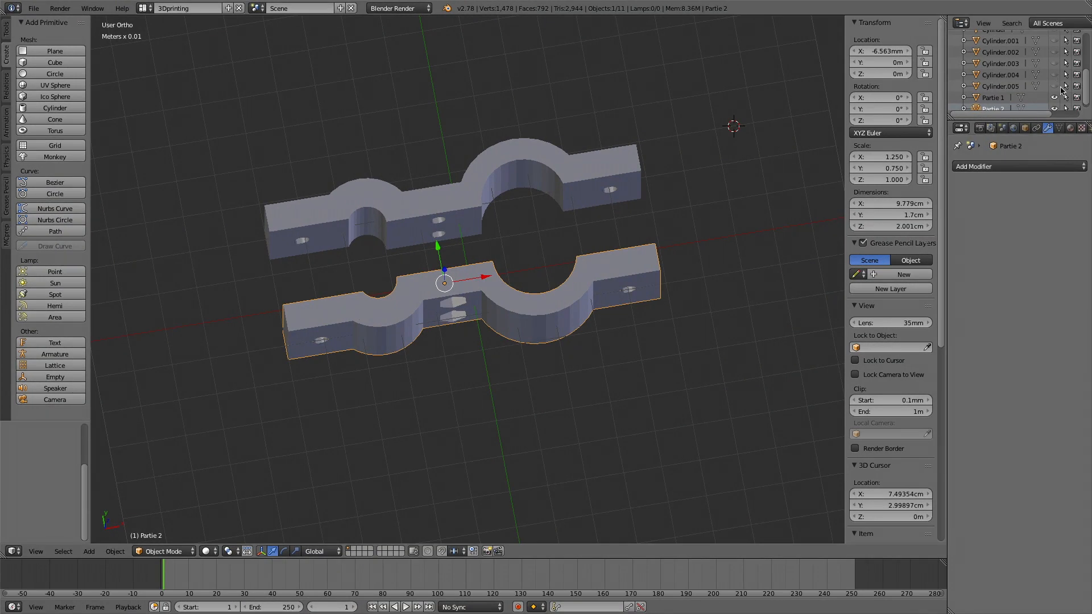
- Switch back to Blender, unhide the hidden cutter cubes and cylinders, and delete them starting with Cube.001
{"action": "left_click_drag", "start_coordinate": [1056, 86], "coordinate": [1056, 47]}
{"action": "scroll", "coordinate": [1056, 64], "scroll_direction": "up", "scroll_amount": 1}
{"action": "scroll", "coordinate": [1056, 48], "scroll_direction": "up", "scroll_amount": 1}
{"action": "left_click", "coordinate": [1056, 51]}
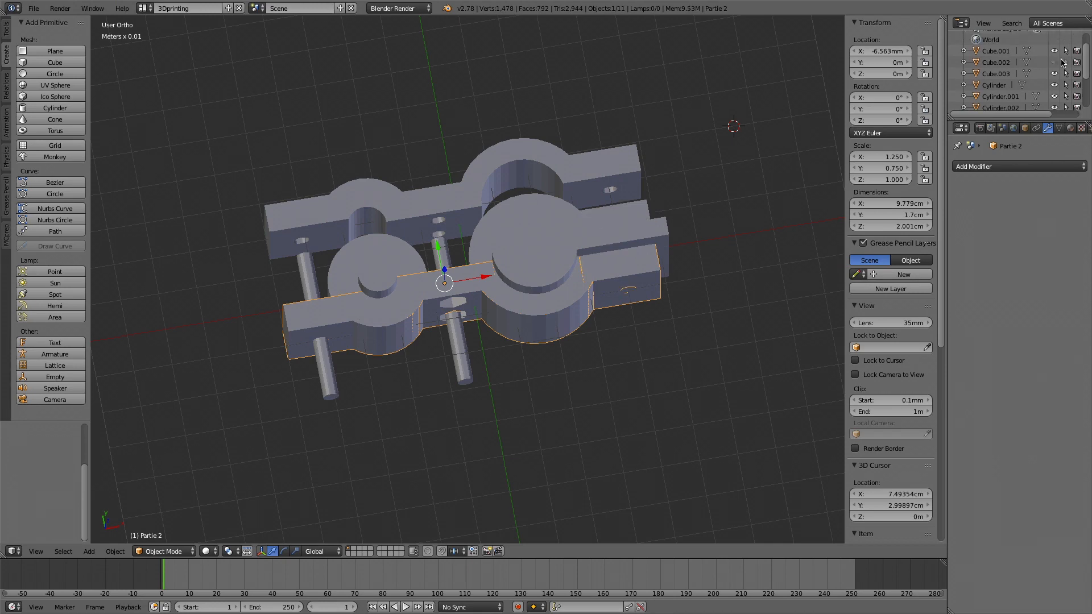
{"action": "left_click", "coordinate": [1055, 62]}
{"action": "left_click", "coordinate": [996, 51]}
{"action": "key", "text": "x"}
{"action": "left_click", "coordinate": [774, 160]}
{"action": "left_click", "coordinate": [995, 51]}
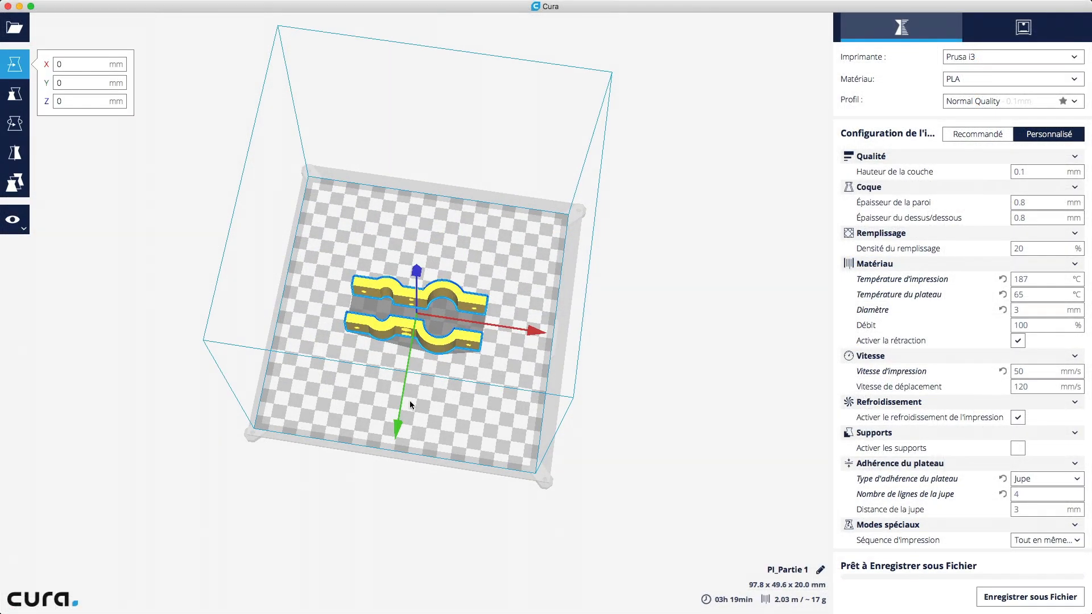
- In Cura, move the clamp halves along Y to about 50.17 mm and inspect their sliced layers from several angles
{"action": "left_click_drag", "start_coordinate": [398, 426], "coordinate": [384, 495]}
{"action": "left_click", "coordinate": [13, 220]}
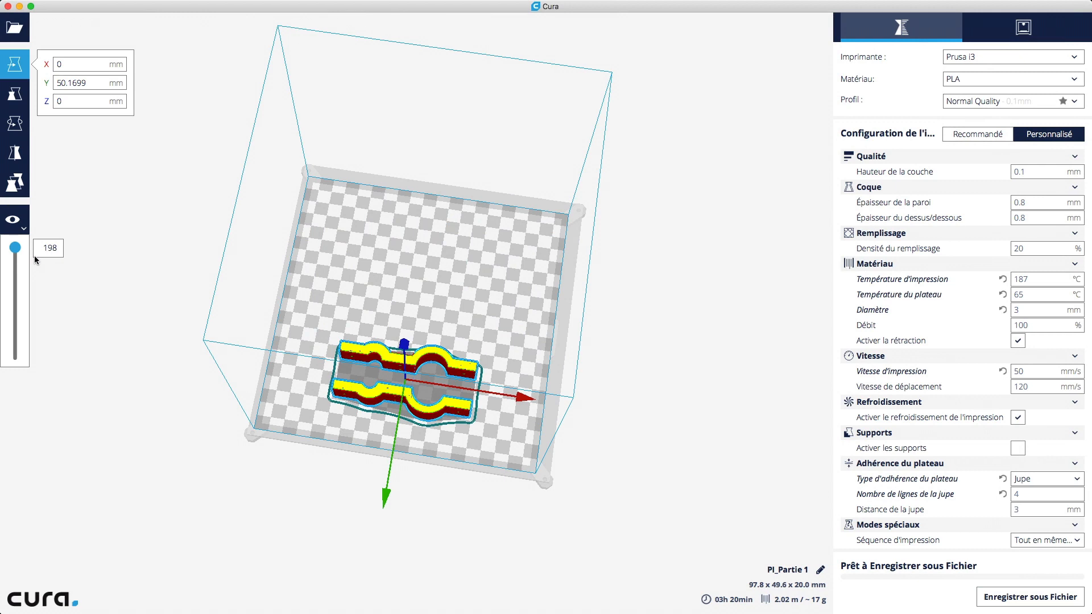
{"action": "mouse_move", "coordinate": [15, 248]}
{"action": "left_mouse_down"}
{"action": "mouse_move", "coordinate": [26, 351]}
{"action": "mouse_move", "coordinate": [27, 240]}
{"action": "left_mouse_up"}
{"action": "right_click_drag", "start_coordinate": [575, 489], "coordinate": [599, 389]}
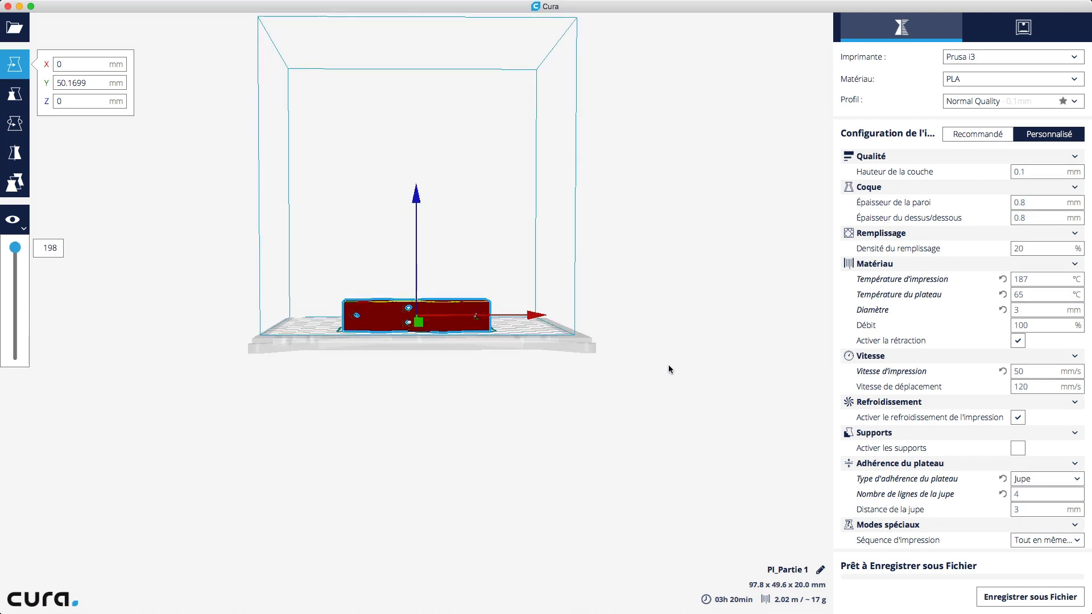
{"action": "right_click_drag", "start_coordinate": [668, 368], "coordinate": [568, 413]}
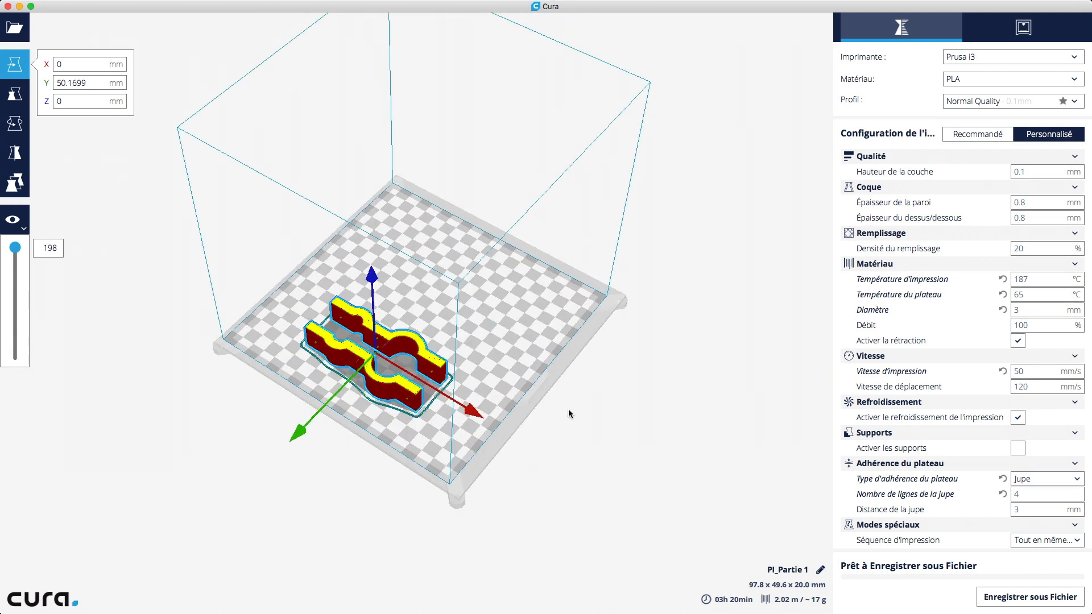
- Save the sliced clamp to the Desktop as a GCode file named Armature
{"action": "left_click", "coordinate": [1024, 600]}
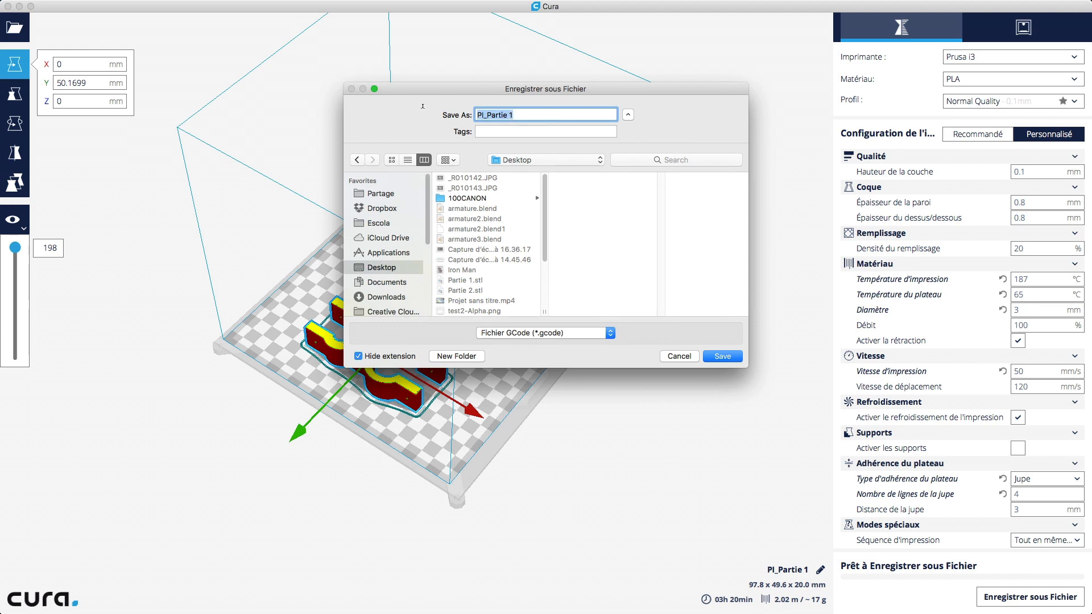
{"action": "type", "text": "Armature"}
{"action": "key", "text": "Return"}
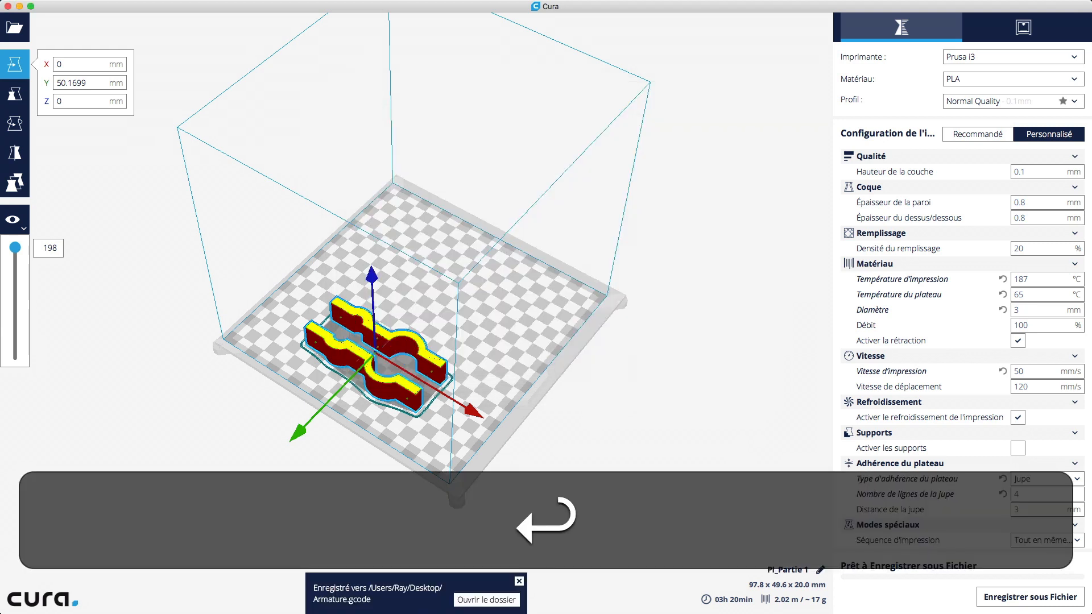